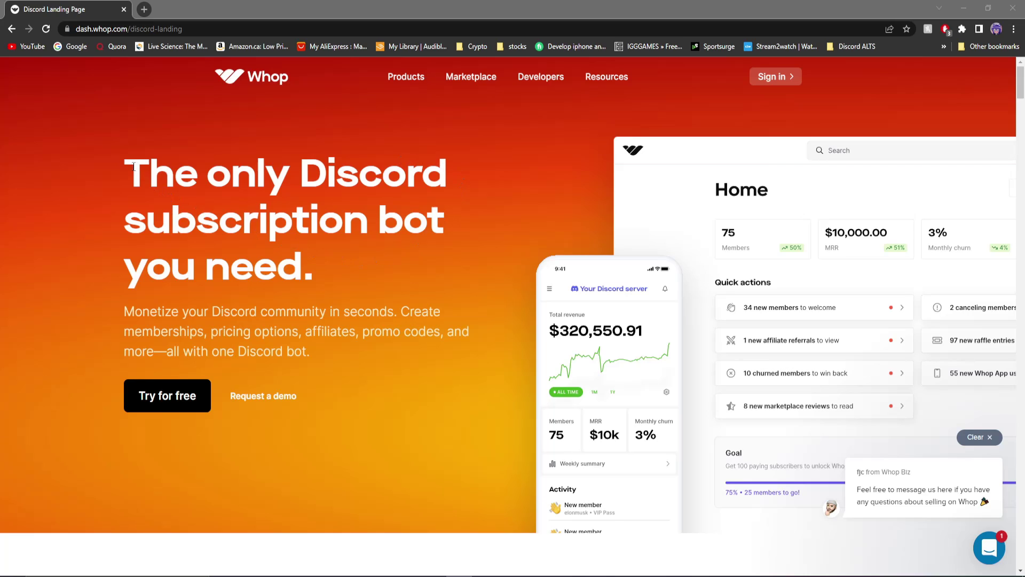
# Highlight and deselect text in the Discord landing page's hero subtitle, including the word affiliates
pyautogui.hotkey('ctrl', 'a')
pyautogui.click(244, 237)
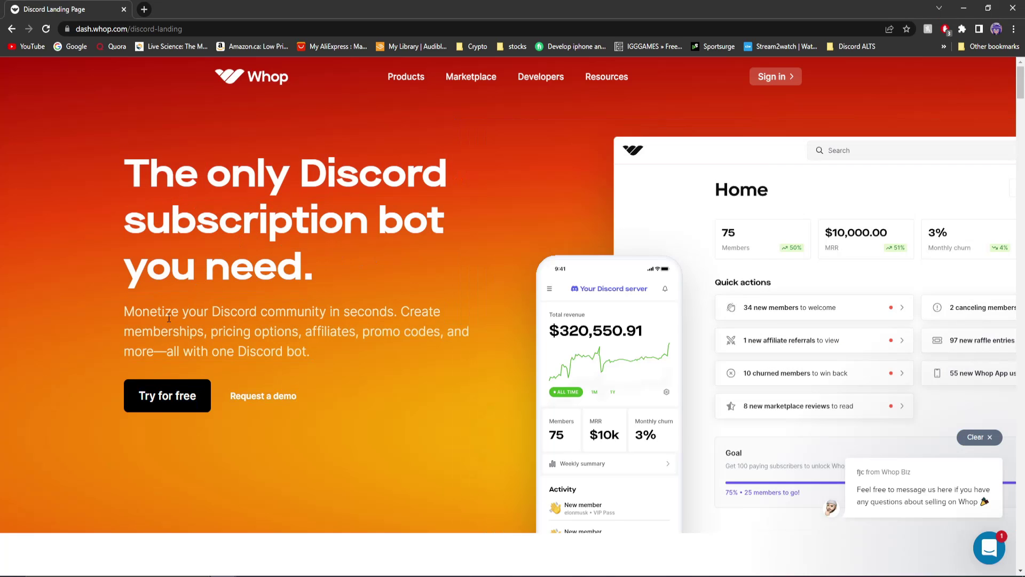
pyautogui.moveTo(124, 311); pyautogui.dragTo(385, 308)
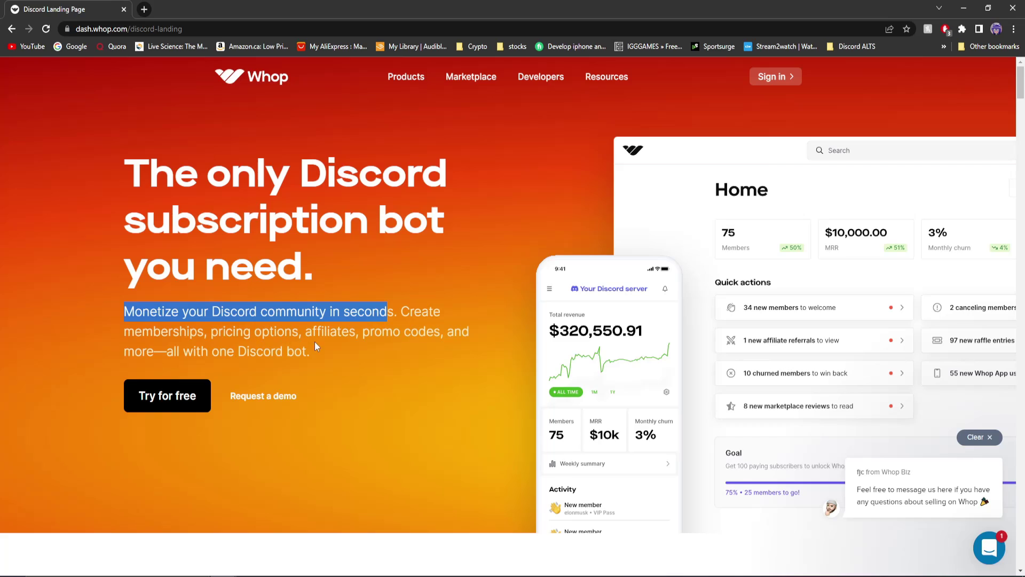
pyautogui.doubleClick(340, 332)
pyautogui.click(390, 337)
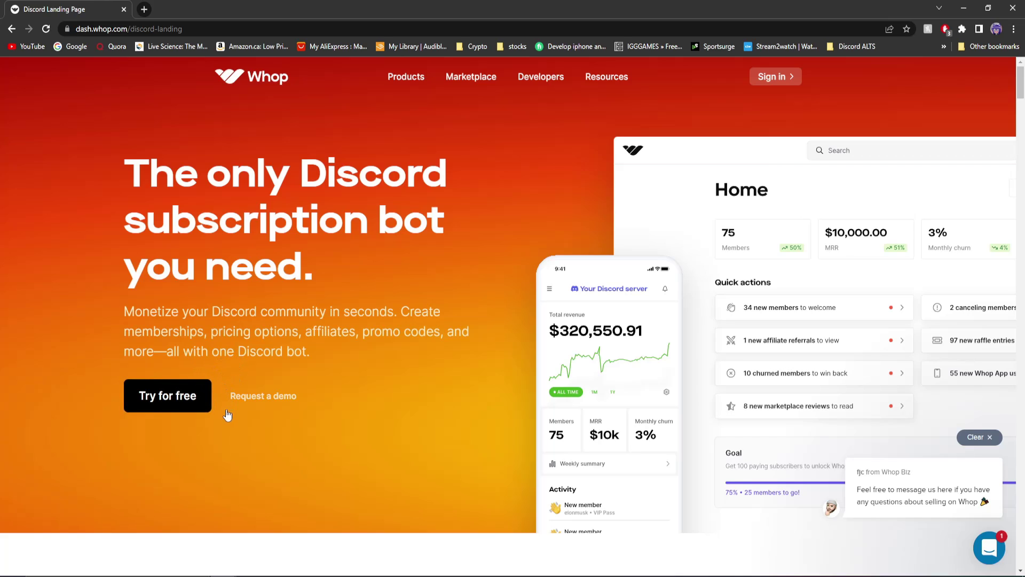
# Start the free Whop sign-up and review the 'What do you want to do?' prompt
pyautogui.click(182, 396)
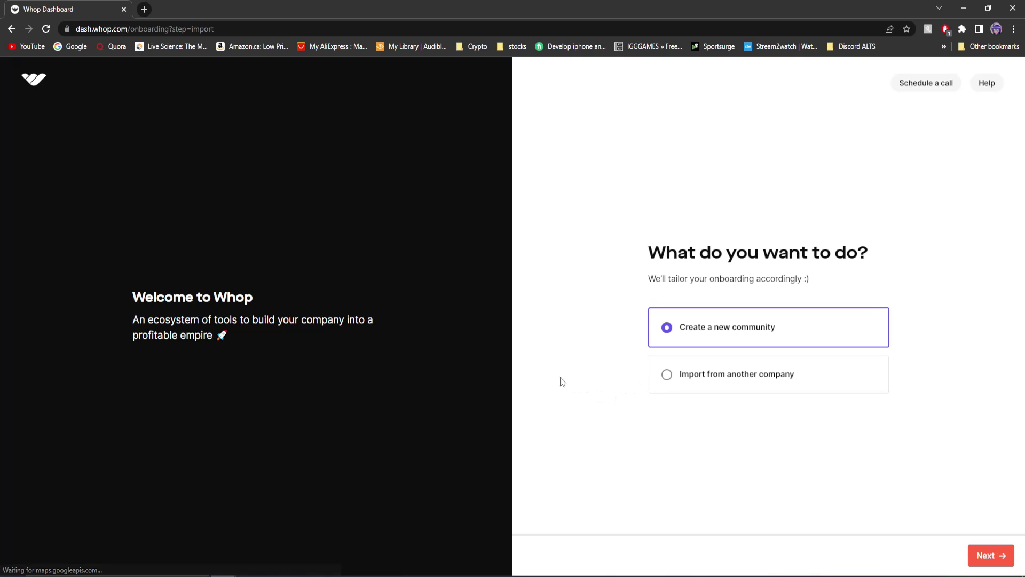
pyautogui.moveTo(645, 259); pyautogui.dragTo(870, 258)
pyautogui.click(672, 347)
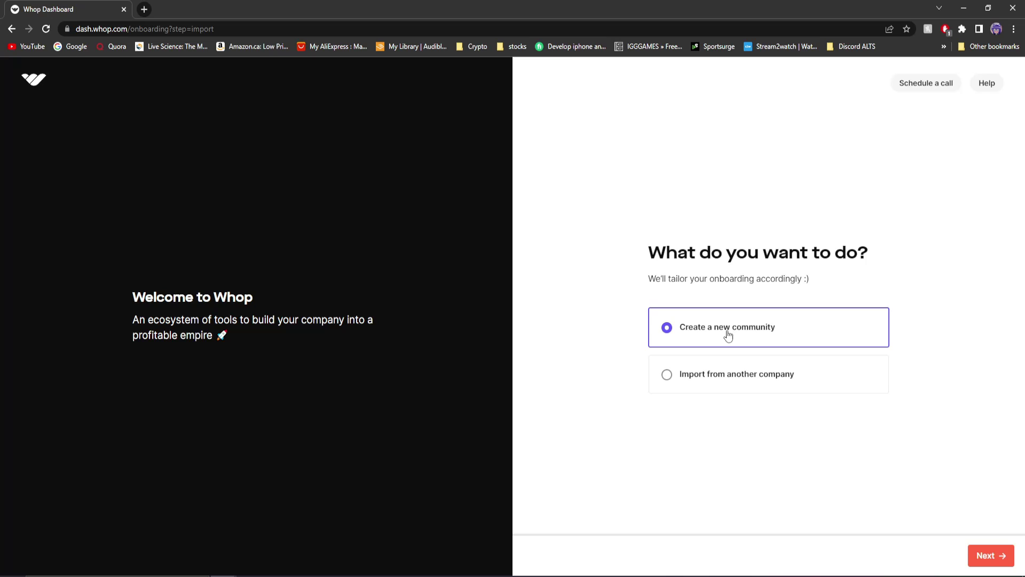
# Create a new community named 'Yeet Chris', pick its category and set a $15/month price
pyautogui.click(991, 555)
pyautogui.write('Yeet Chris')
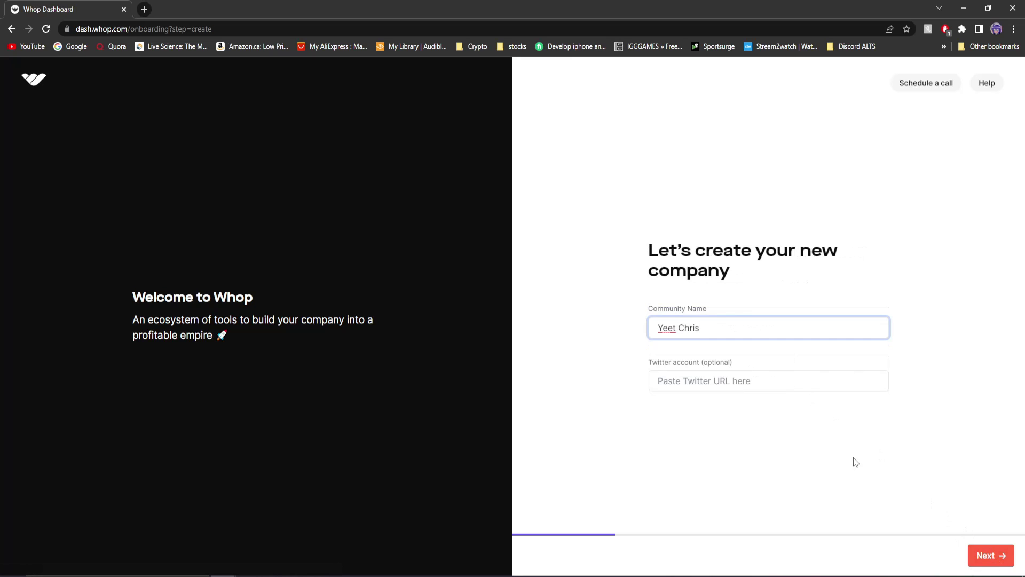
pyautogui.click(988, 555)
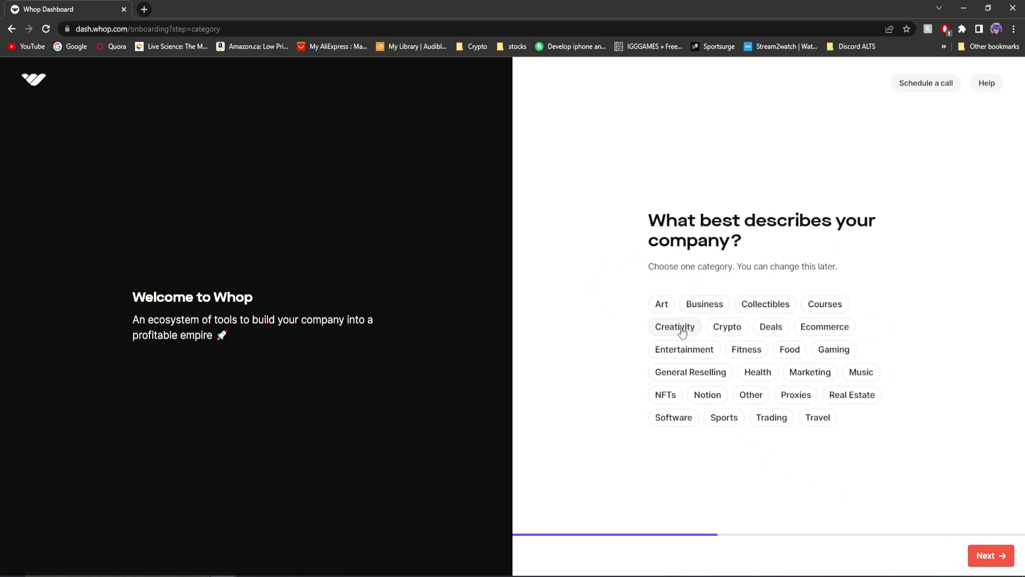
pyautogui.click(689, 349)
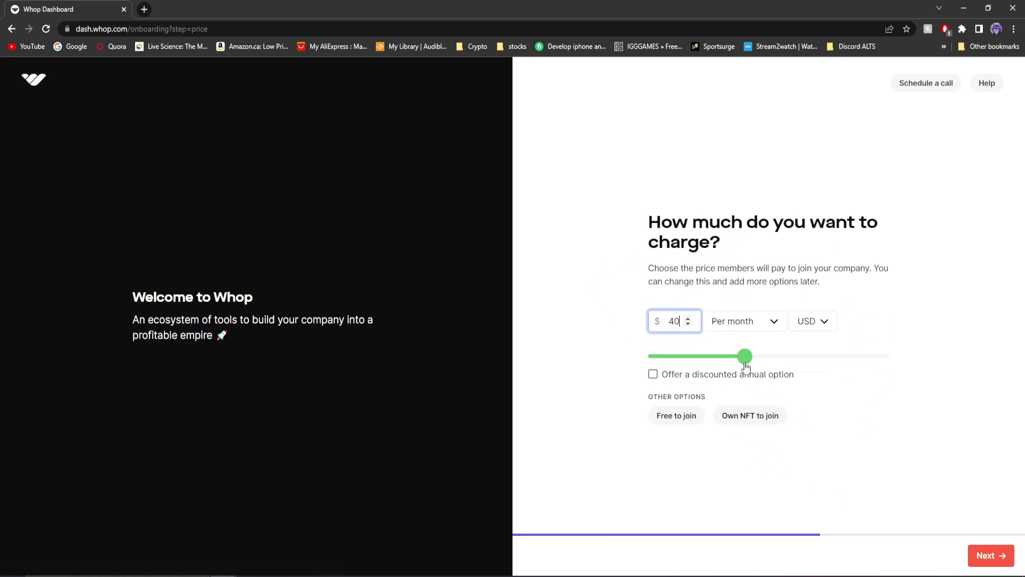
pyautogui.moveTo(746, 359); pyautogui.dragTo(689, 371)
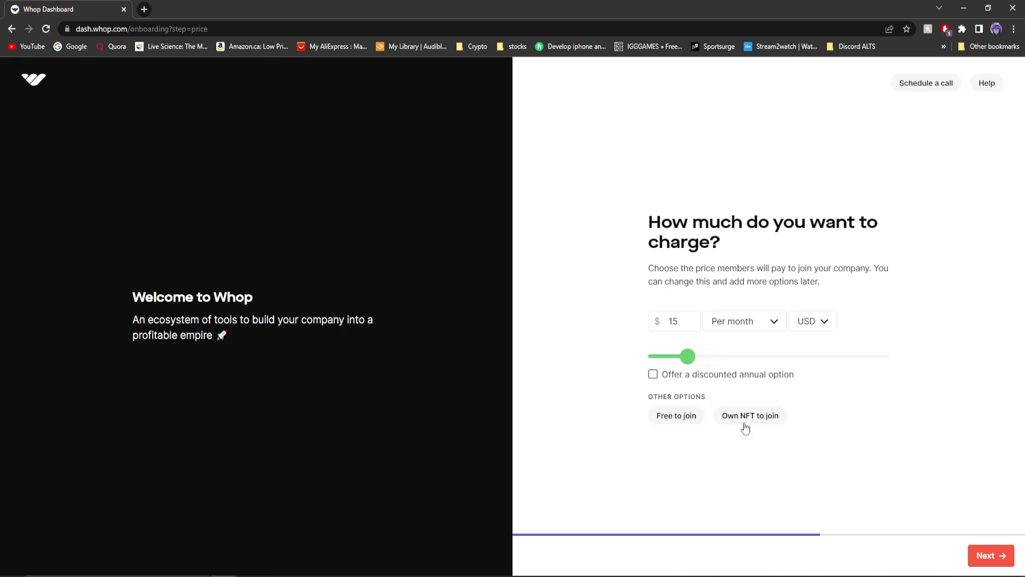
pyautogui.click(983, 555)
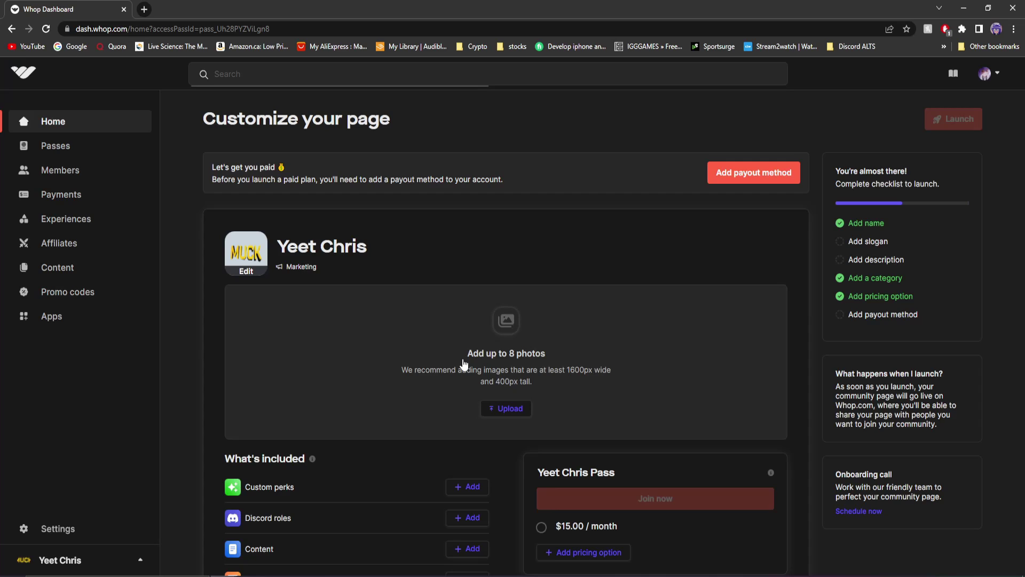
# Switch to the yeet chris company and upload Capture.JPG as a page photo
pyautogui.click(75, 560)
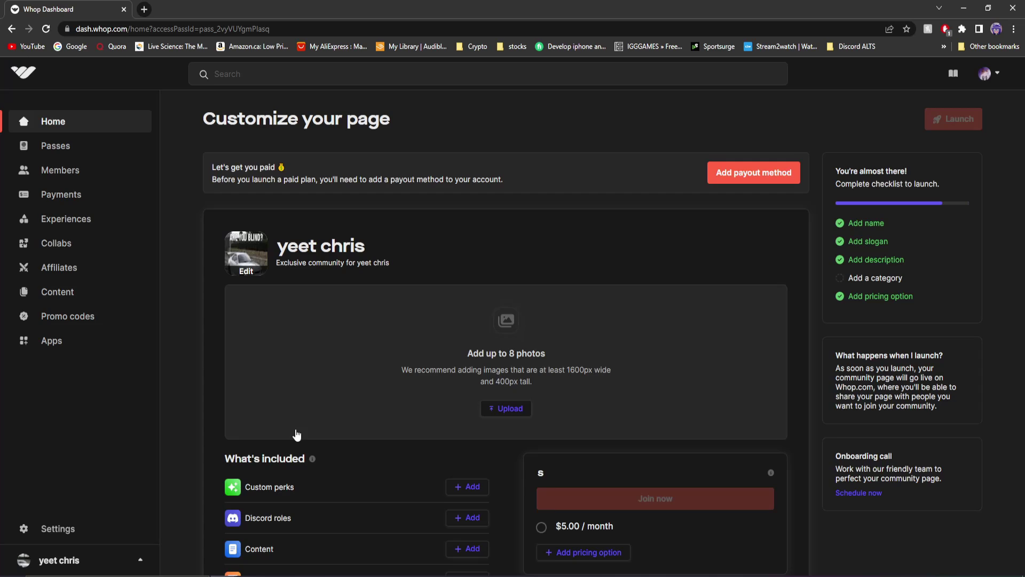
pyautogui.scroll(-1, 491, 354)
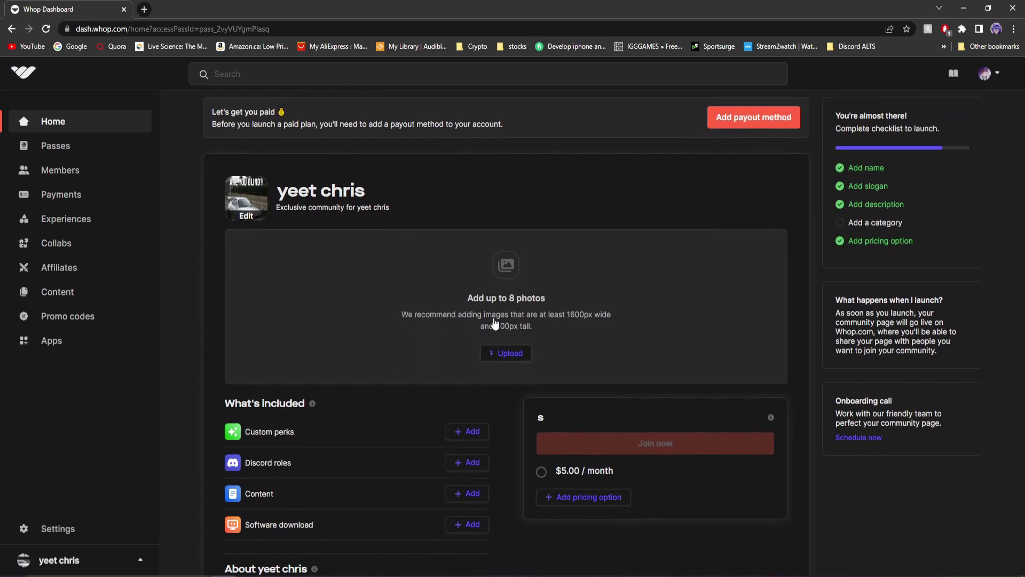
pyautogui.scroll(1, 332, 271)
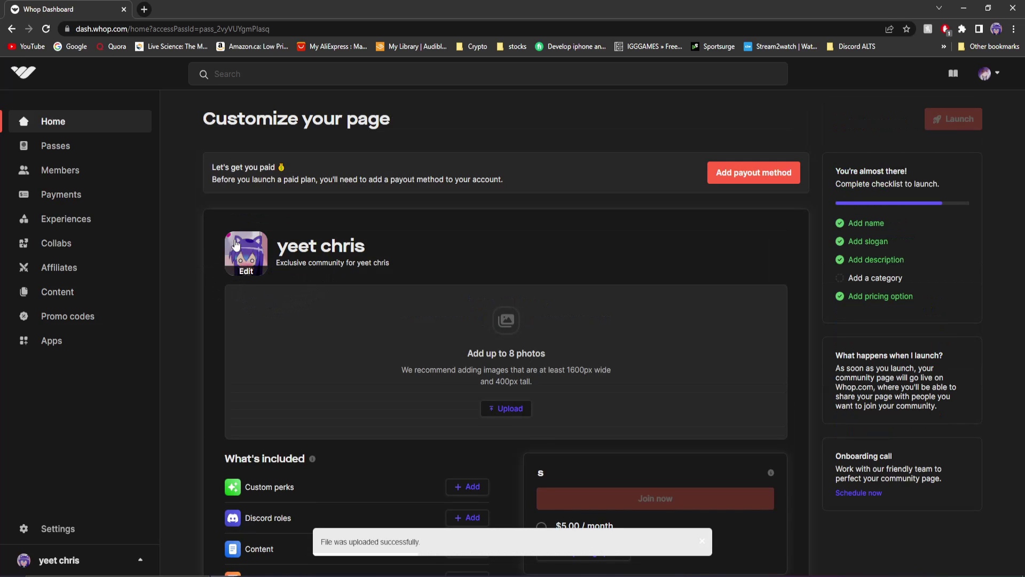
pyautogui.scroll(-1, 331, 273)
pyautogui.click(332, 273)
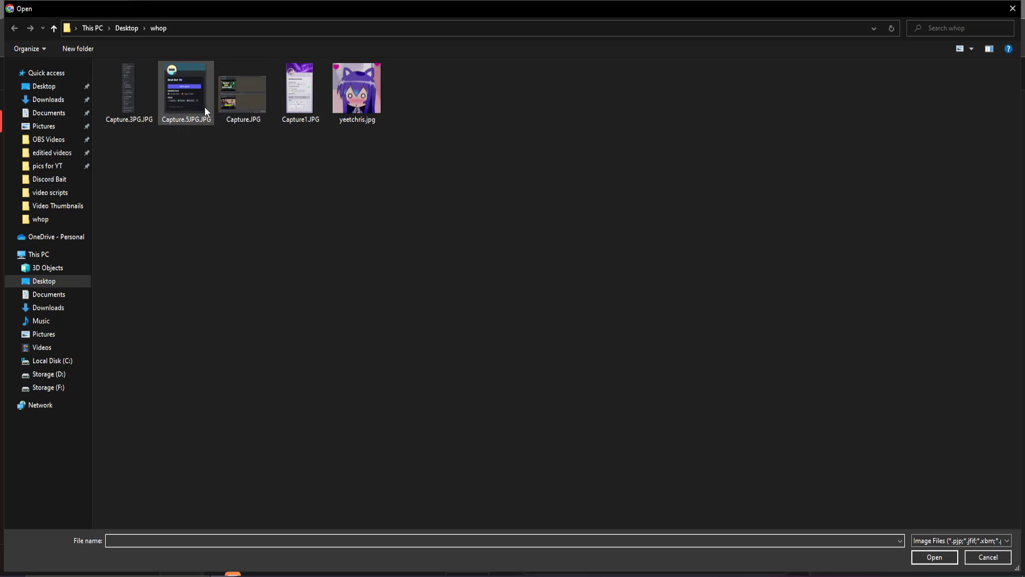
pyautogui.doubleClick(226, 106)
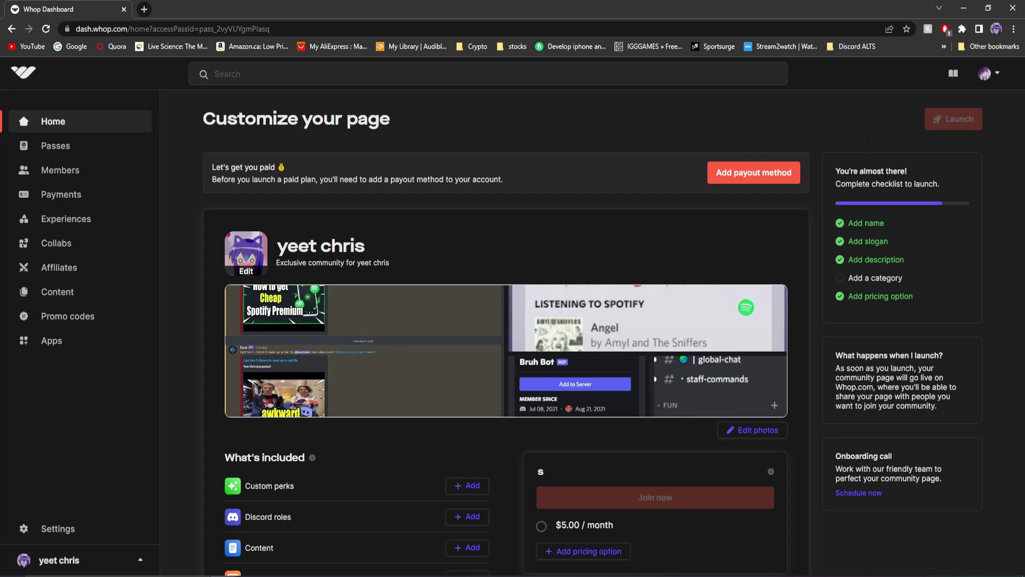
# Add YouTube and Discord lobby social links by pasting their URLs and saving each
pyautogui.scroll(-4, 587, 384)
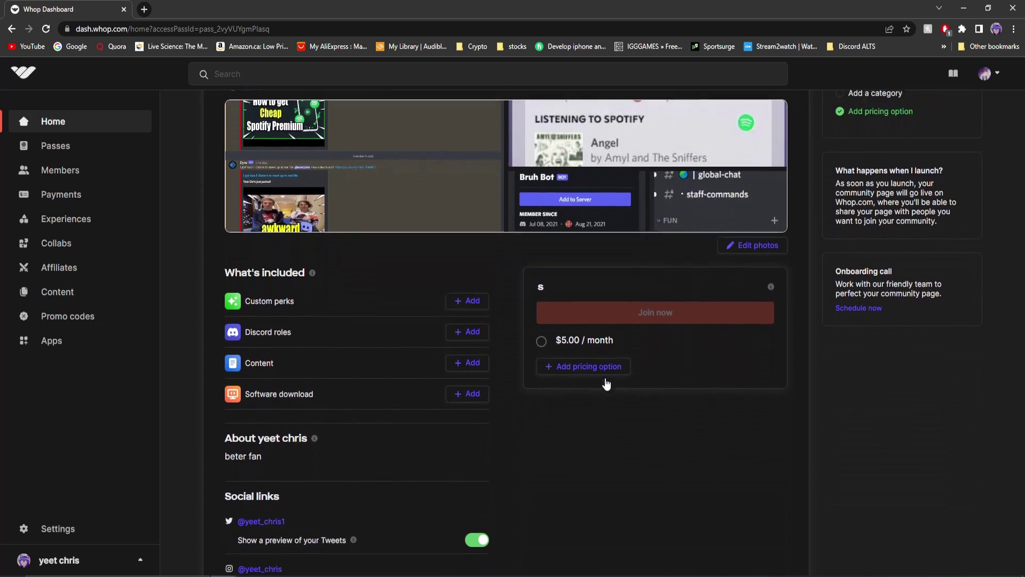
pyautogui.scroll(-3, 605, 382)
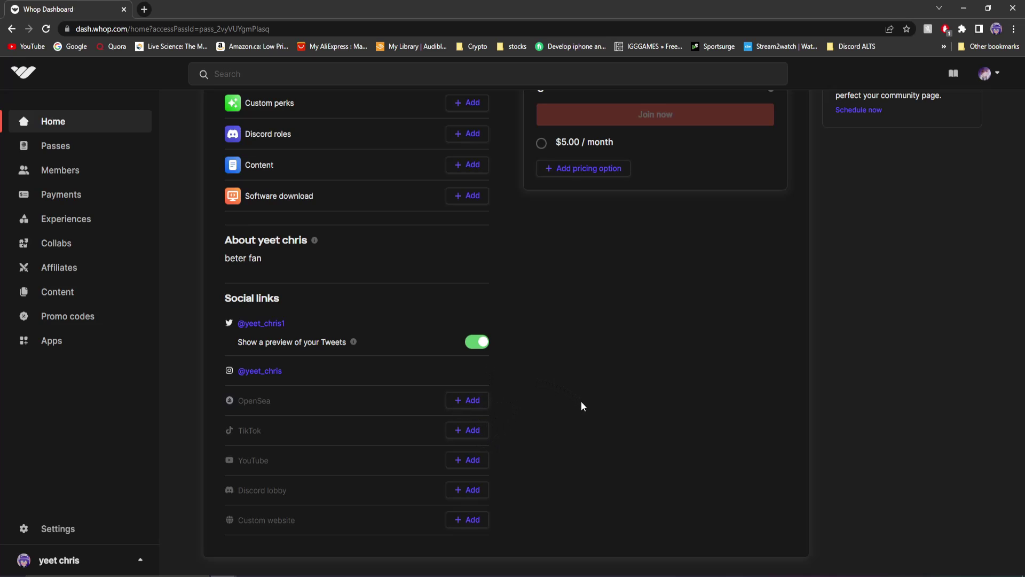
pyautogui.click(470, 460)
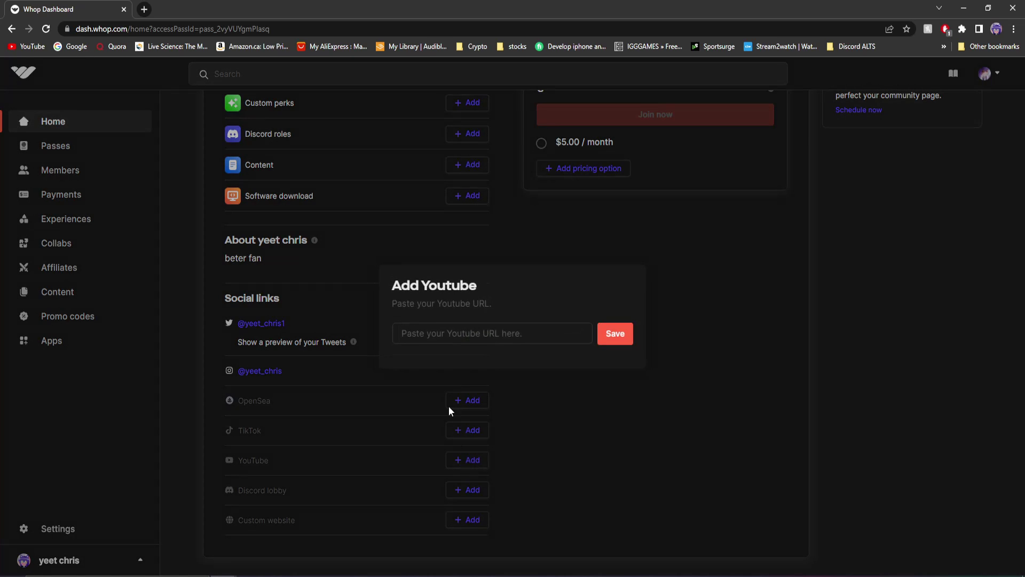
pyautogui.click(454, 334)
pyautogui.write('https://www.youtube.com/channel/UCfS5fOoiNeBtDDPmBwFIsWg')
pyautogui.click(615, 334)
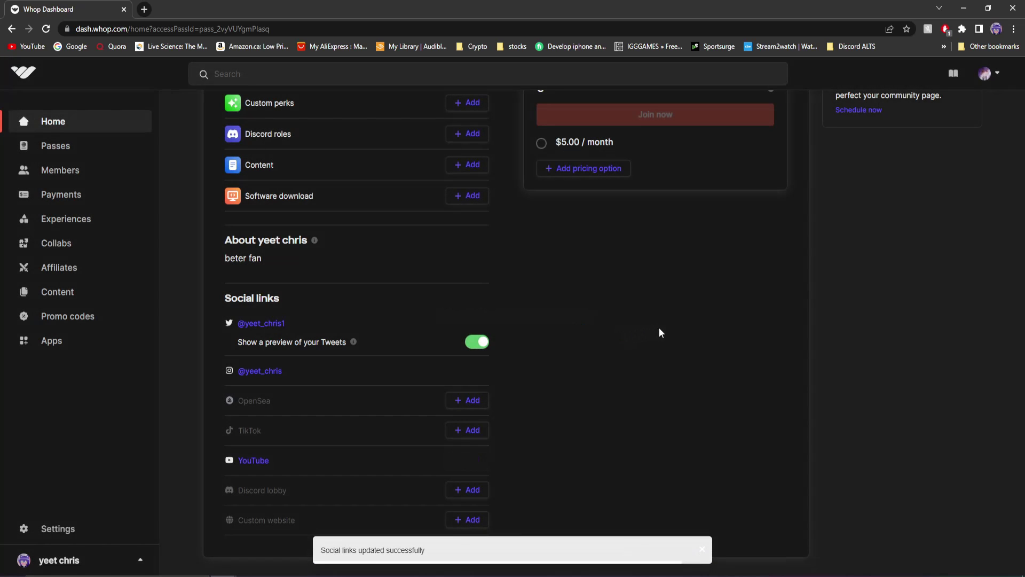
pyautogui.click(475, 489)
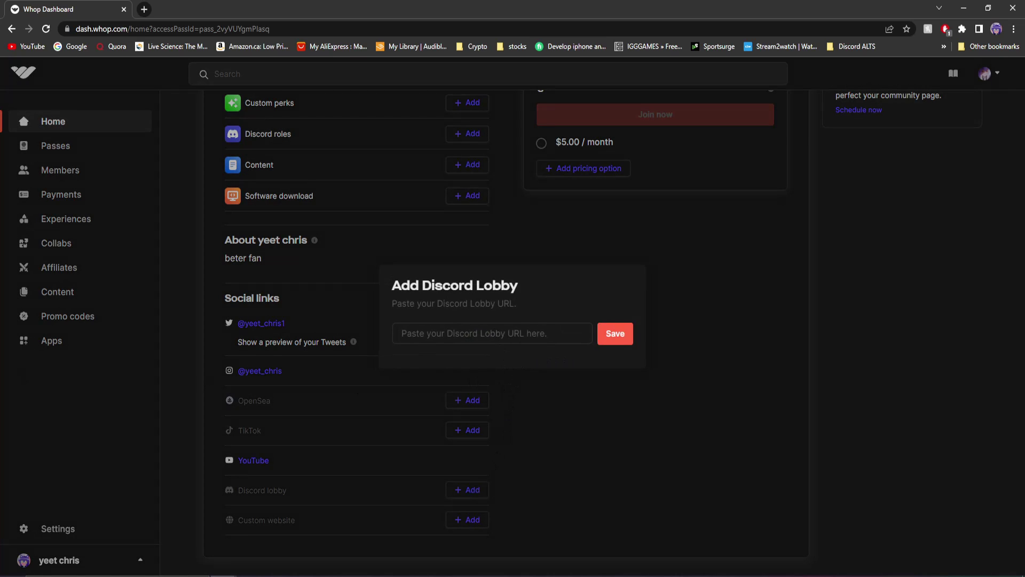
pyautogui.write('https://discord.gg/GY1hpprhFd')
pyautogui.click(616, 336)
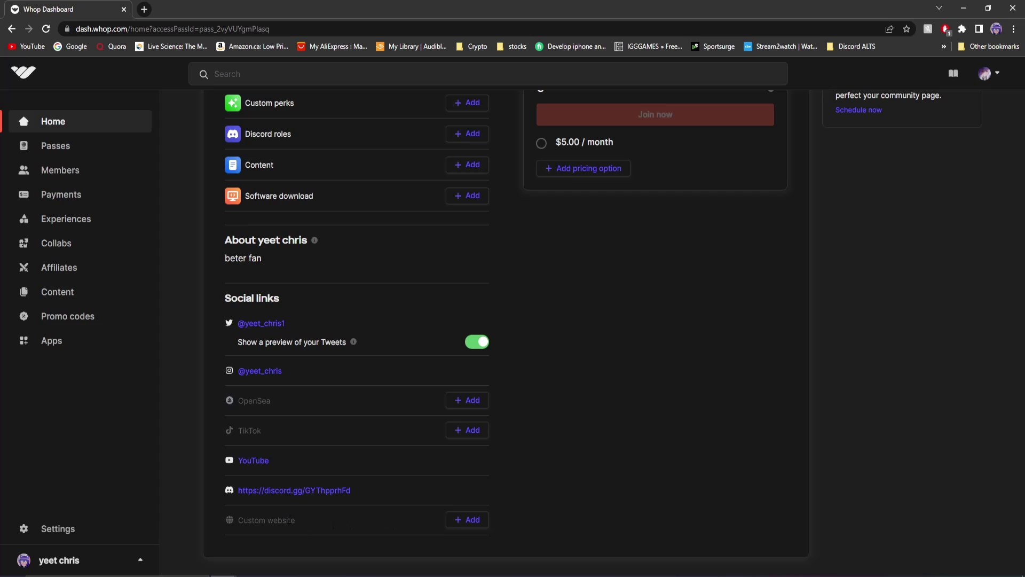
# Retype the page title as 'Yeet Chirs'
pyautogui.scroll(3, 347, 491)
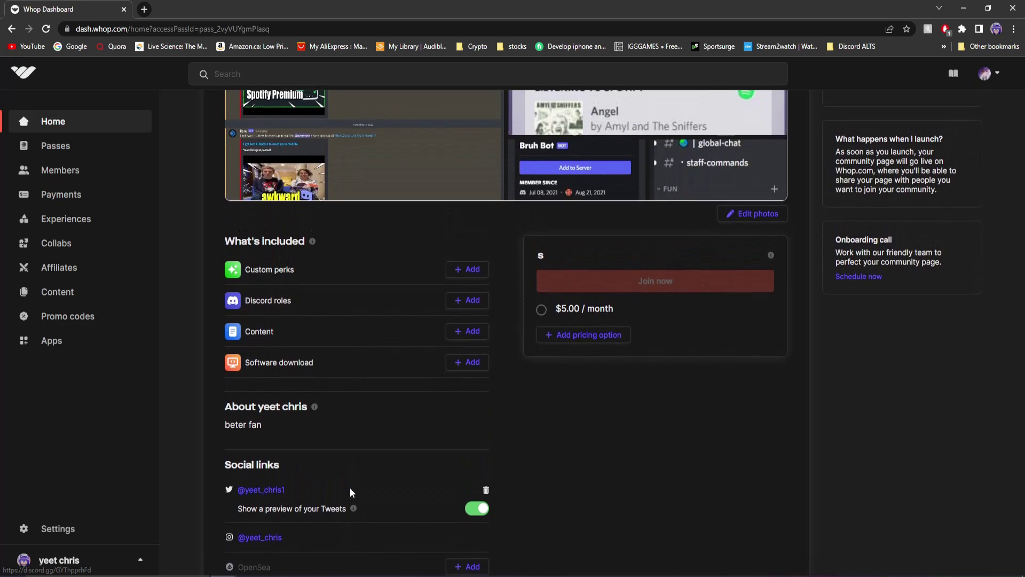
pyautogui.scroll(4, 350, 488)
pyautogui.scroll(-2, 350, 487)
pyautogui.moveTo(366, 135); pyautogui.dragTo(250, 144)
pyautogui.write('Yeet')
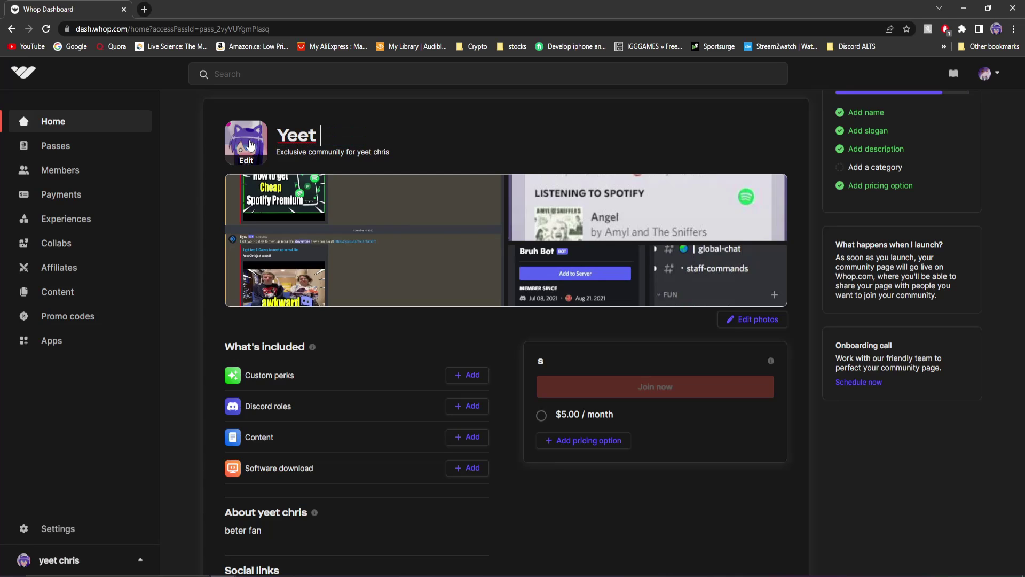
pyautogui.write(' Chirs')
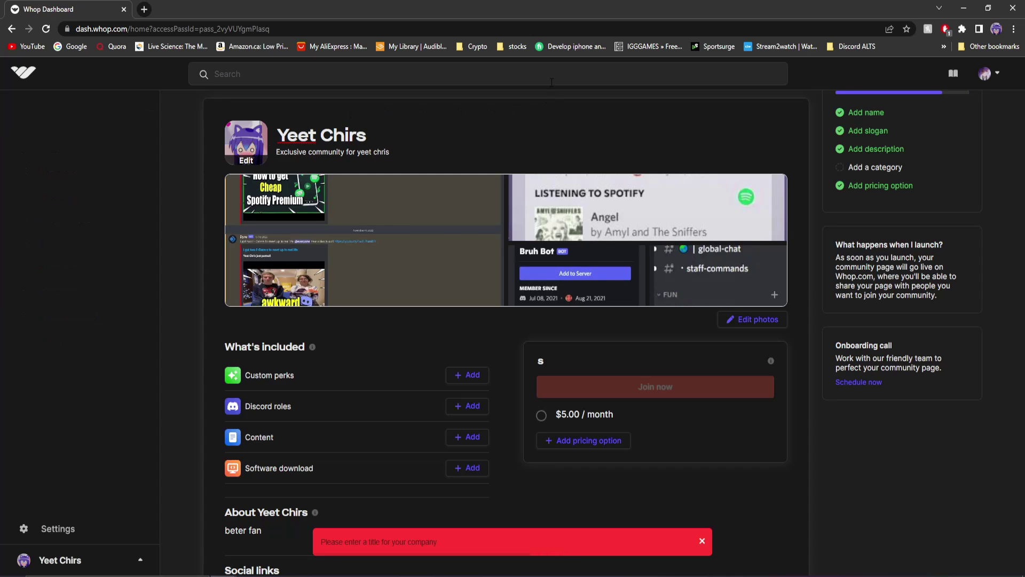
pyautogui.scroll(1, 746, 329)
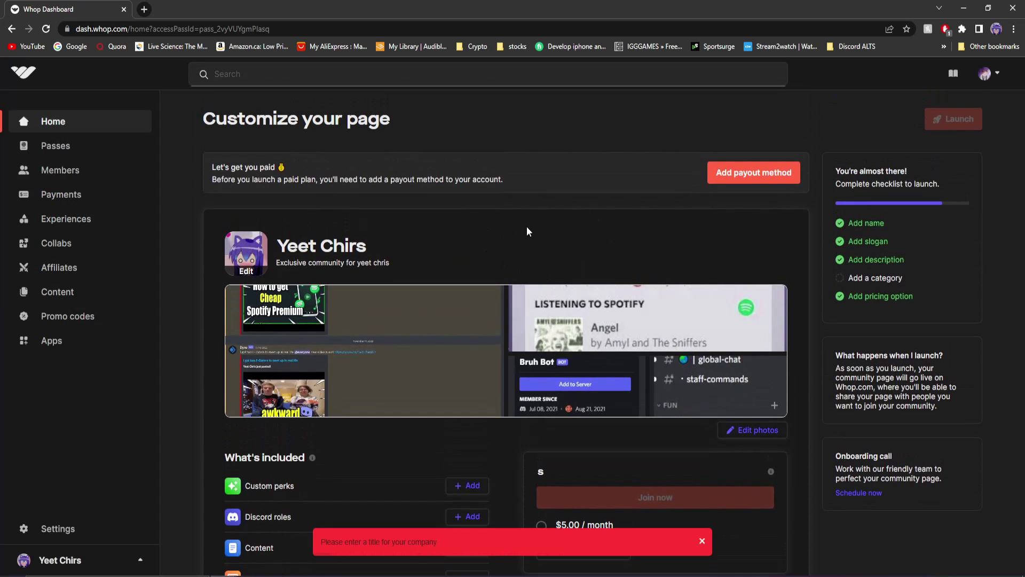
pyautogui.scroll(-1, 504, 223)
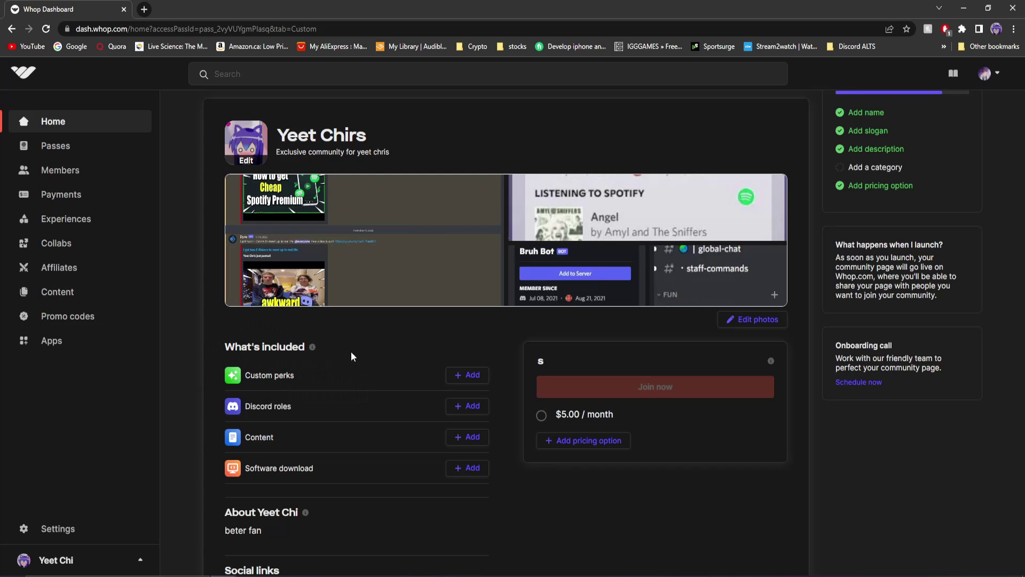
# Open the custom perks editor and browse its Content, Software and Discord roles options
pyautogui.click(473, 376)
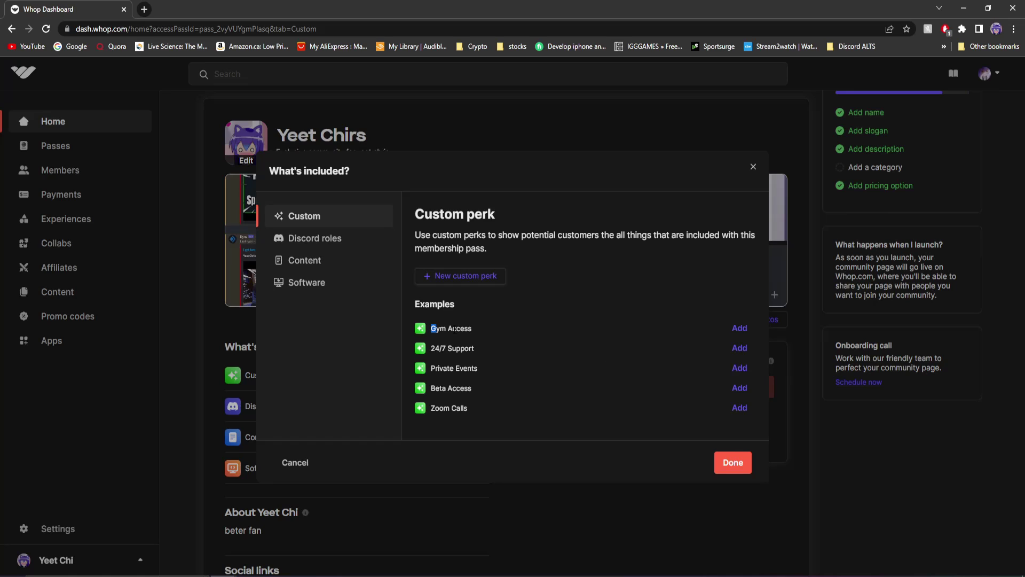
pyautogui.moveTo(485, 328); pyautogui.dragTo(417, 335)
pyautogui.click(308, 267)
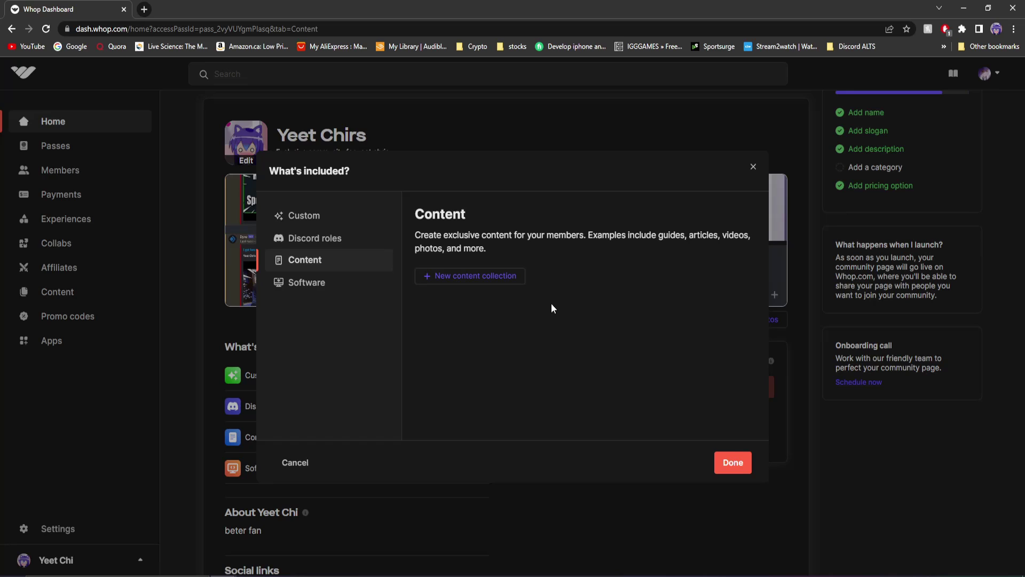
pyautogui.click(323, 282)
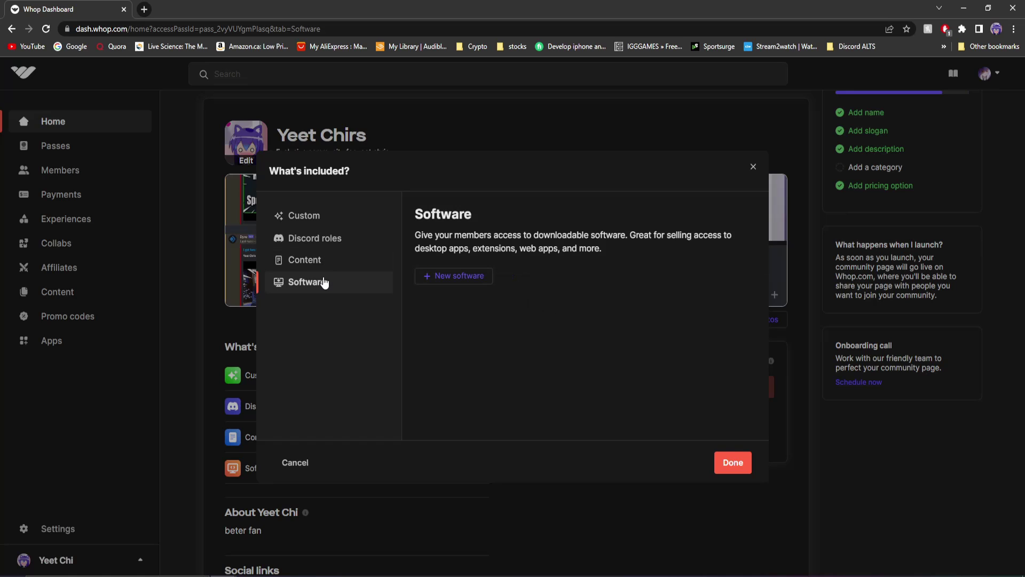
pyautogui.click(324, 246)
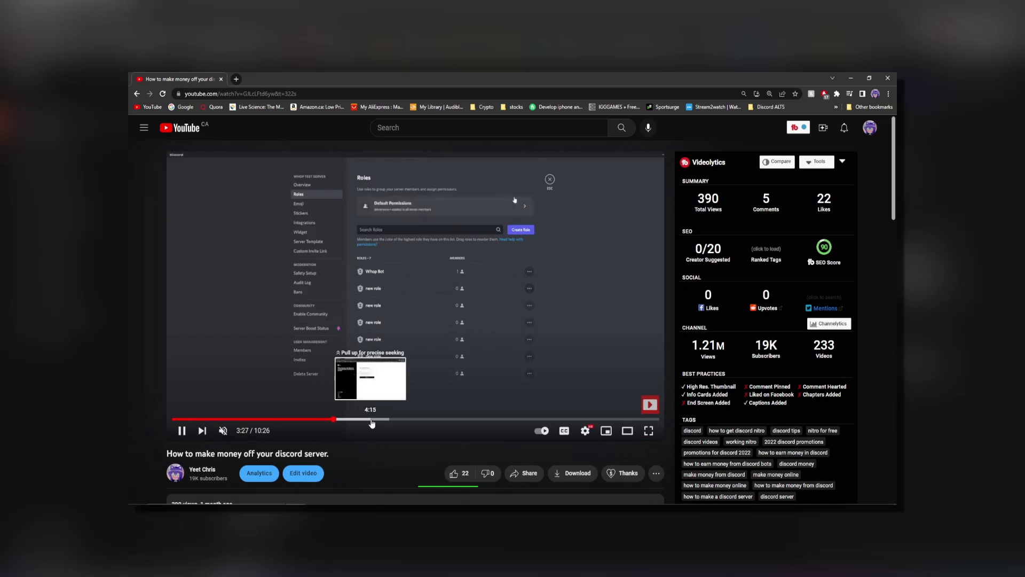
# Skip the YouTube tutorial ahead to the role-selling and stock settings part
pyautogui.moveTo(382, 419); pyautogui.dragTo(421, 418)
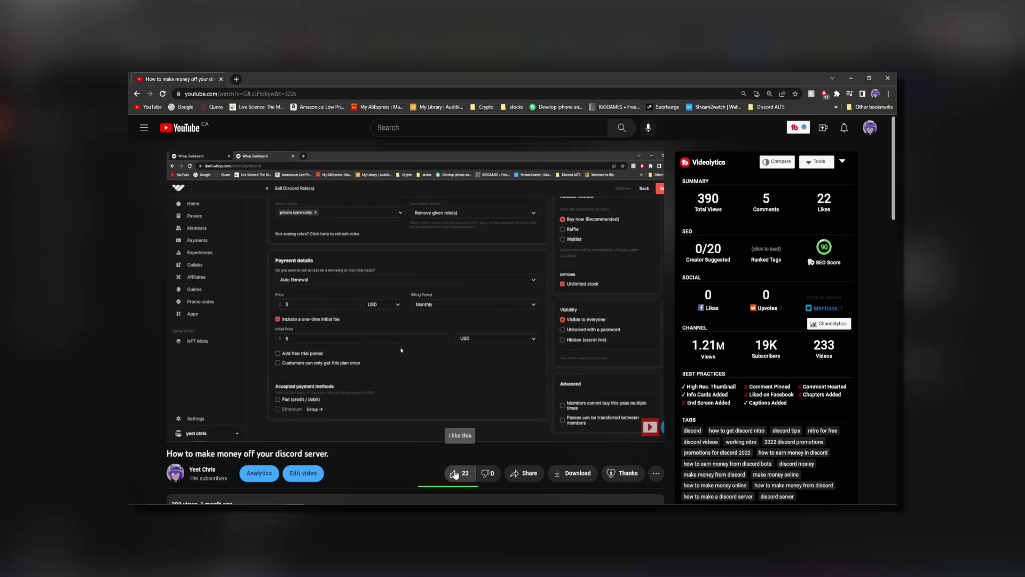
pyautogui.click(484, 418)
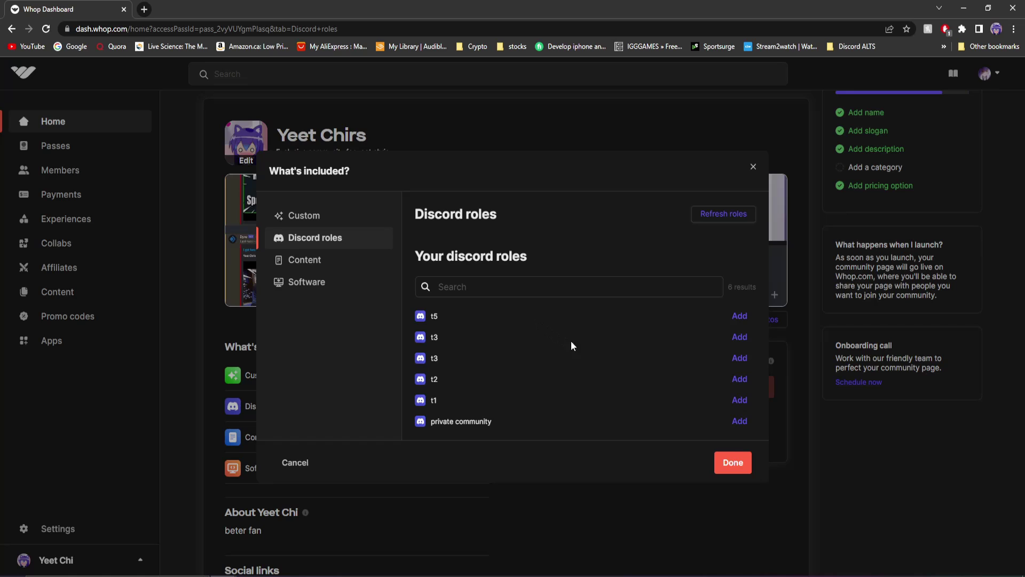
# Add the t3 Discord role as the pass perk and save the $5.00/month pricing option
pyautogui.click(745, 360)
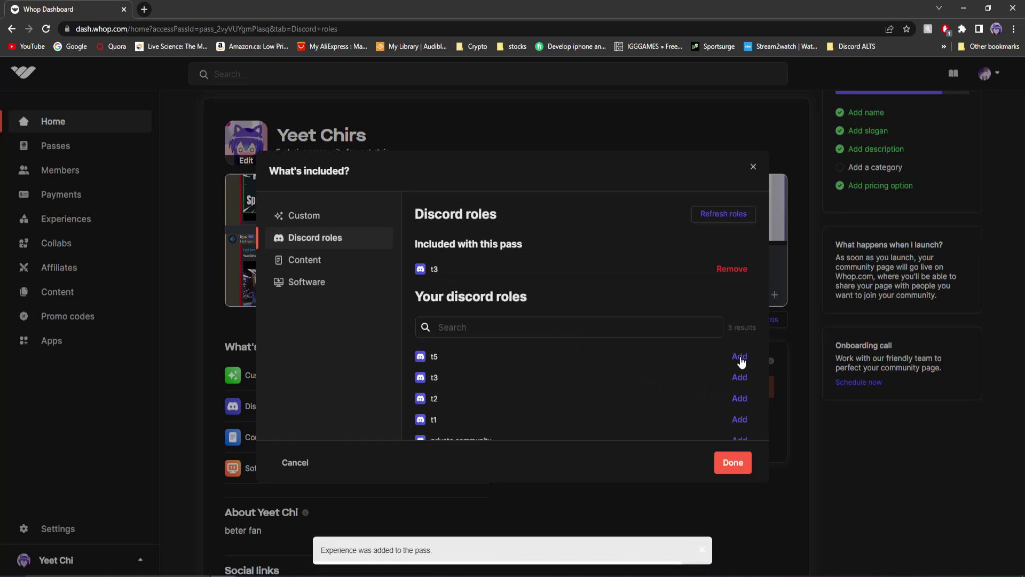
pyautogui.click(735, 462)
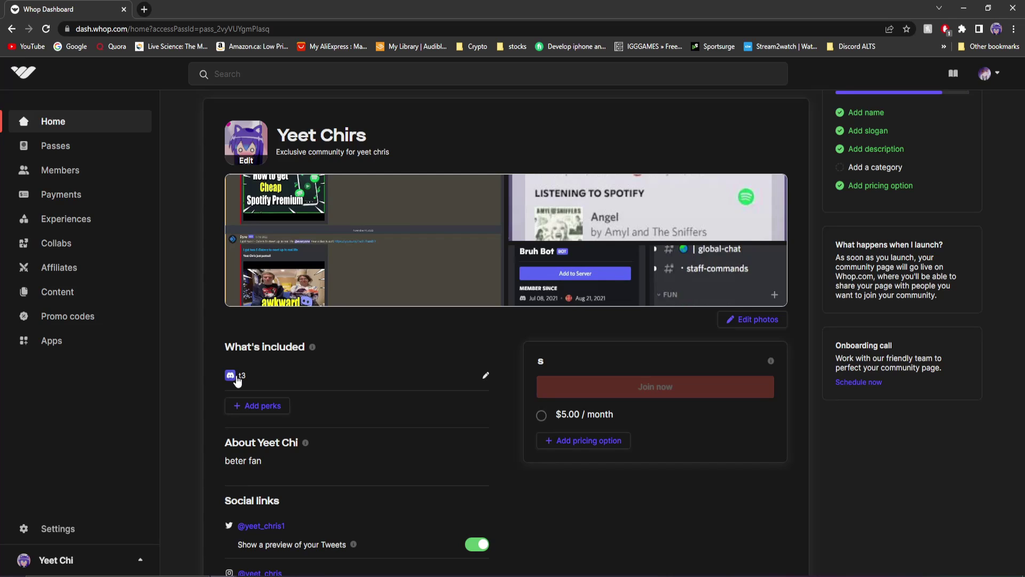
pyautogui.scroll(-1, 537, 462)
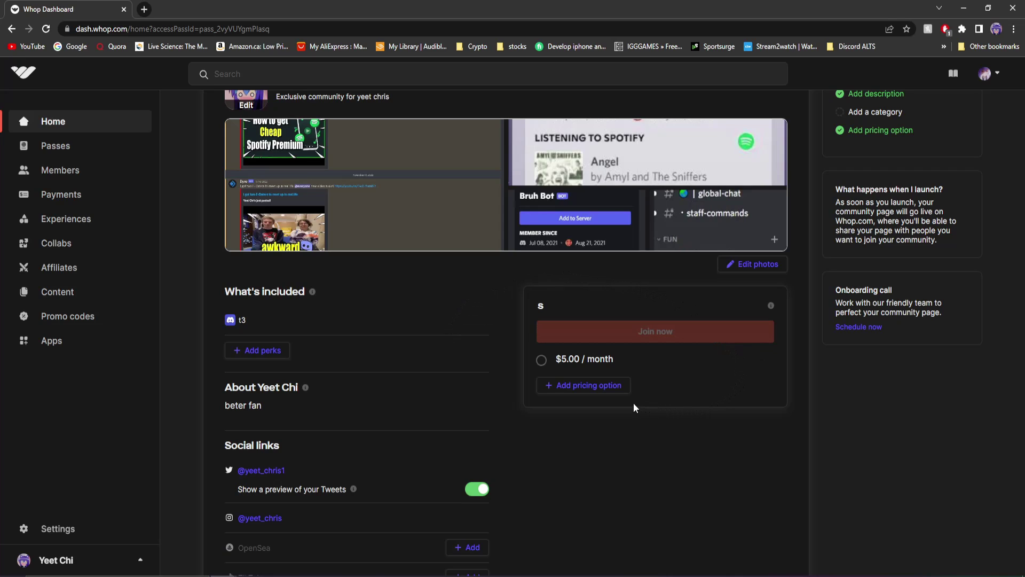
pyautogui.click(590, 363)
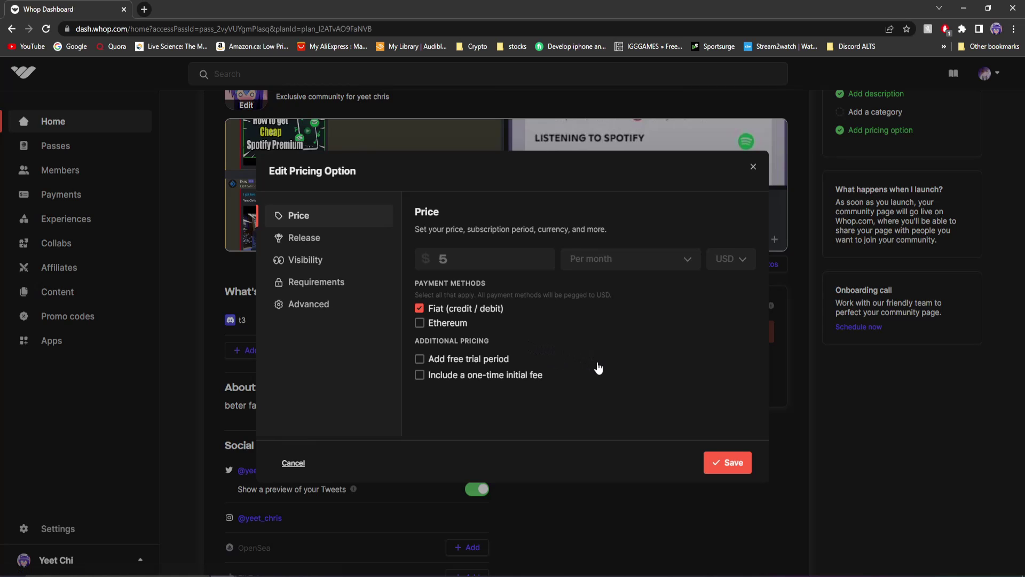
pyautogui.click(725, 467)
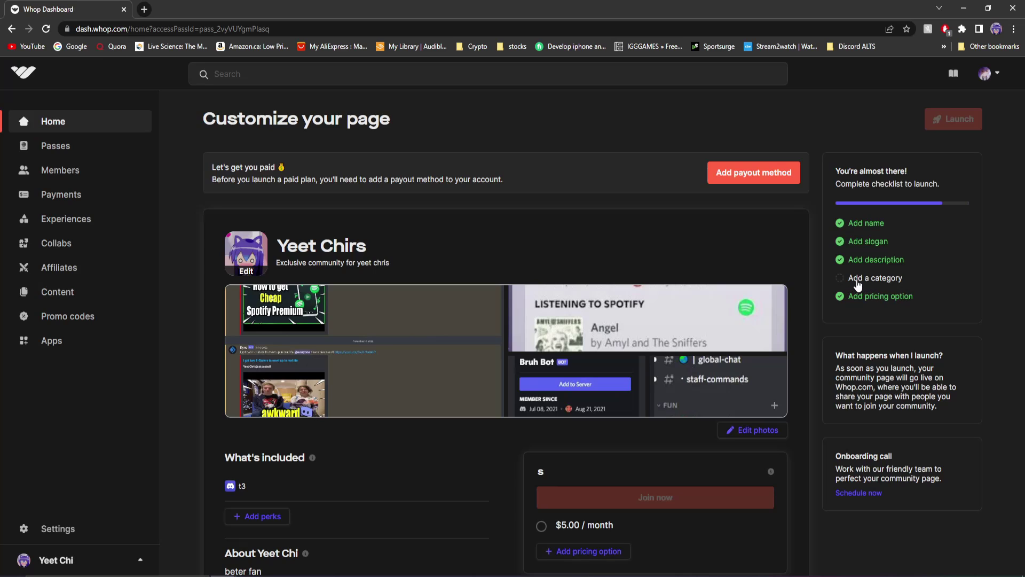
# Set the page's primary category to Entertainment
pyautogui.click(854, 278)
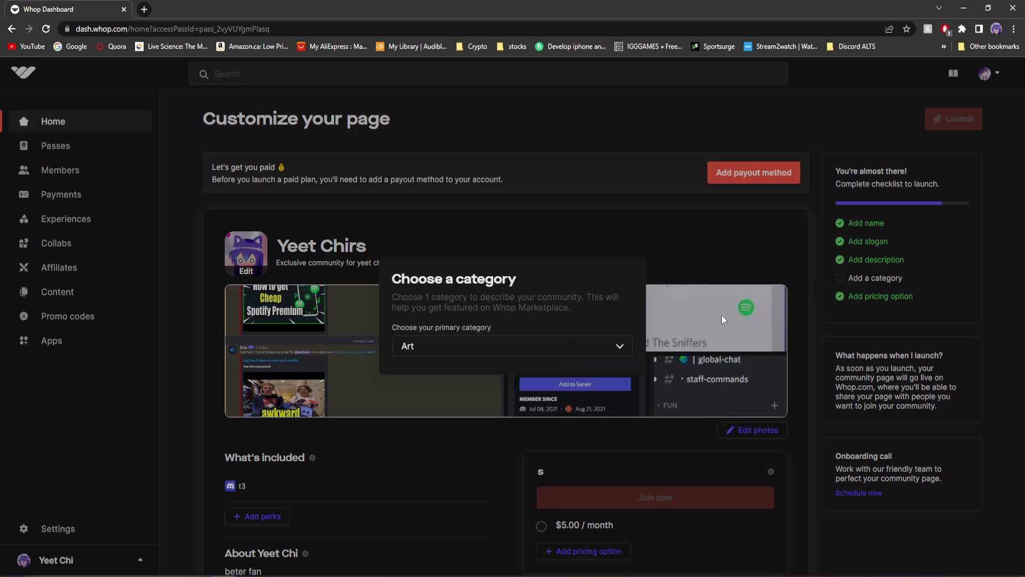
pyautogui.click(511, 347)
pyautogui.click(471, 200)
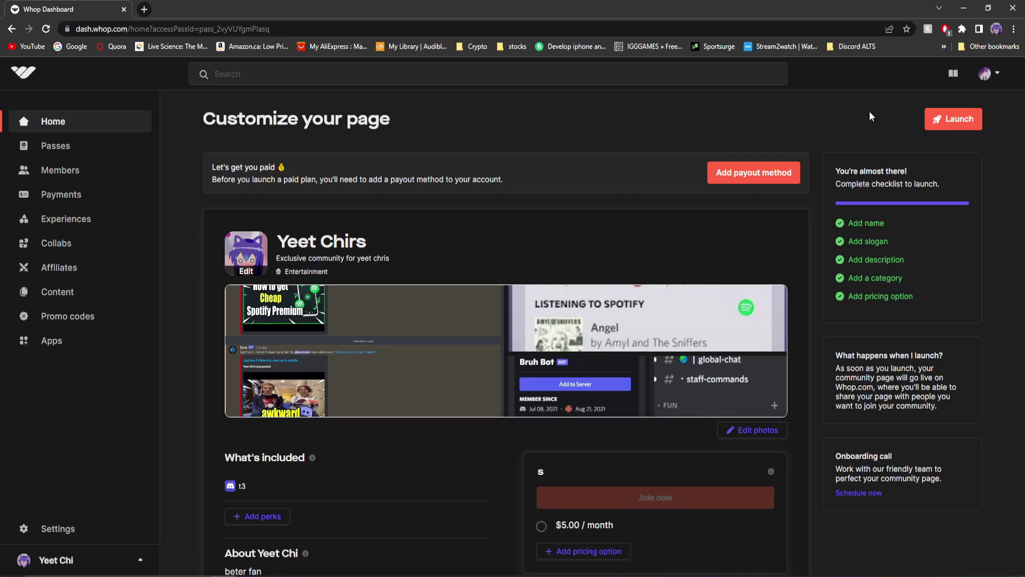
# Begin launching the page and review the pricing-option warnings in the confirmation
pyautogui.click(958, 127)
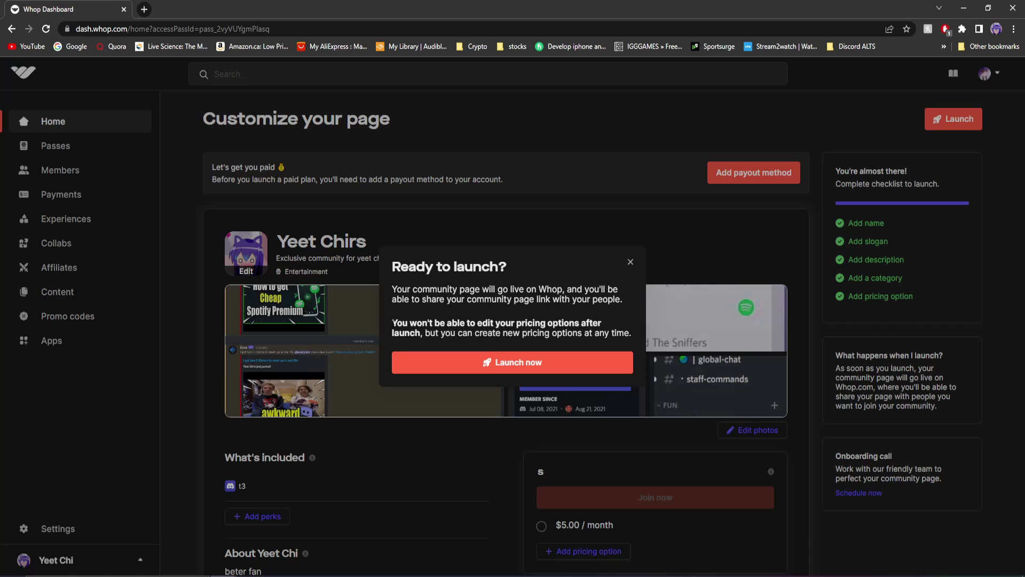
pyautogui.moveTo(392, 323); pyautogui.dragTo(575, 323)
pyautogui.moveTo(425, 333); pyautogui.dragTo(603, 343)
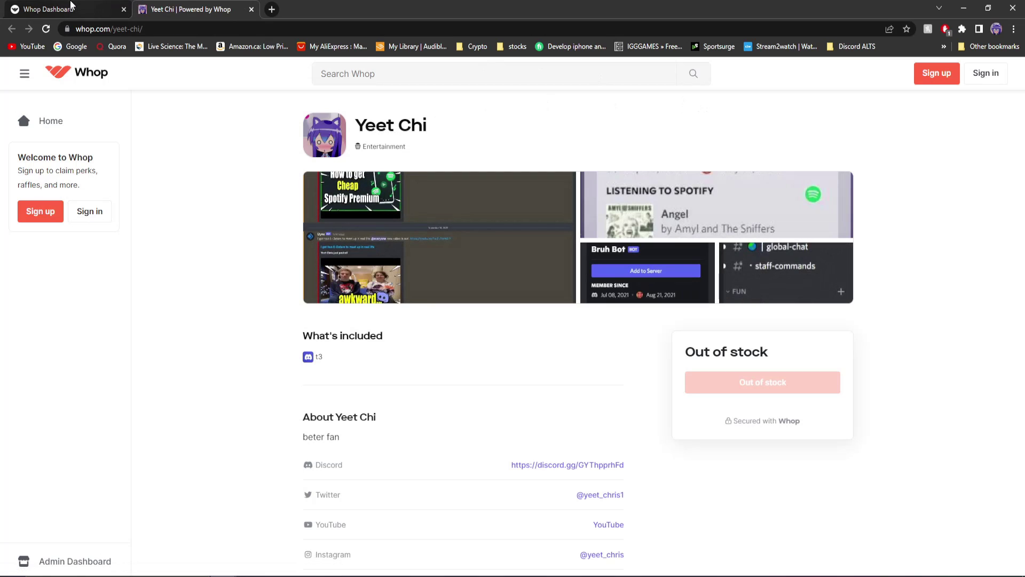
# Raise the $5.00/month plan's stock limit from 0 to 15 and reload the storefront
pyautogui.click(68, 8)
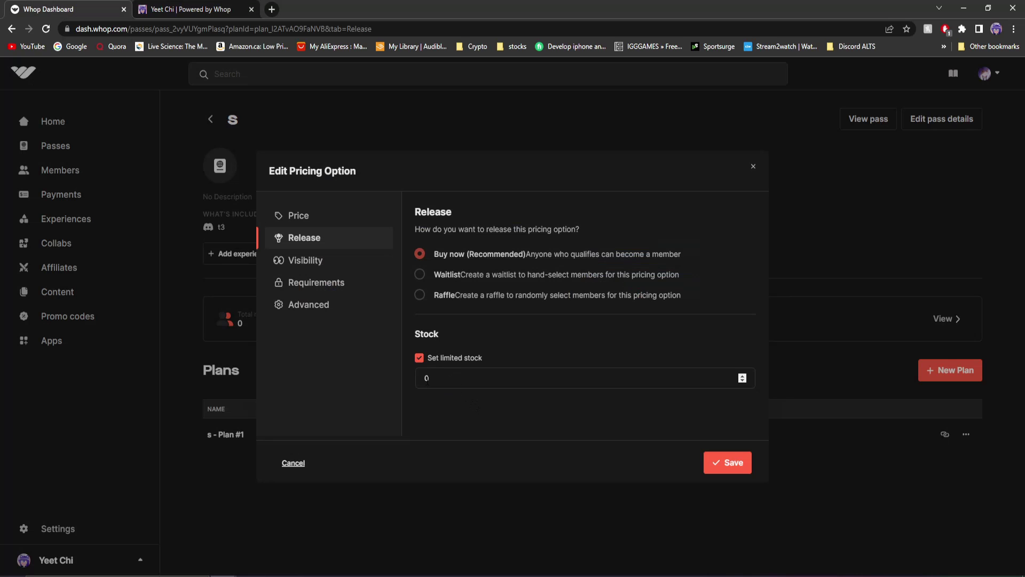
pyautogui.click(419, 358)
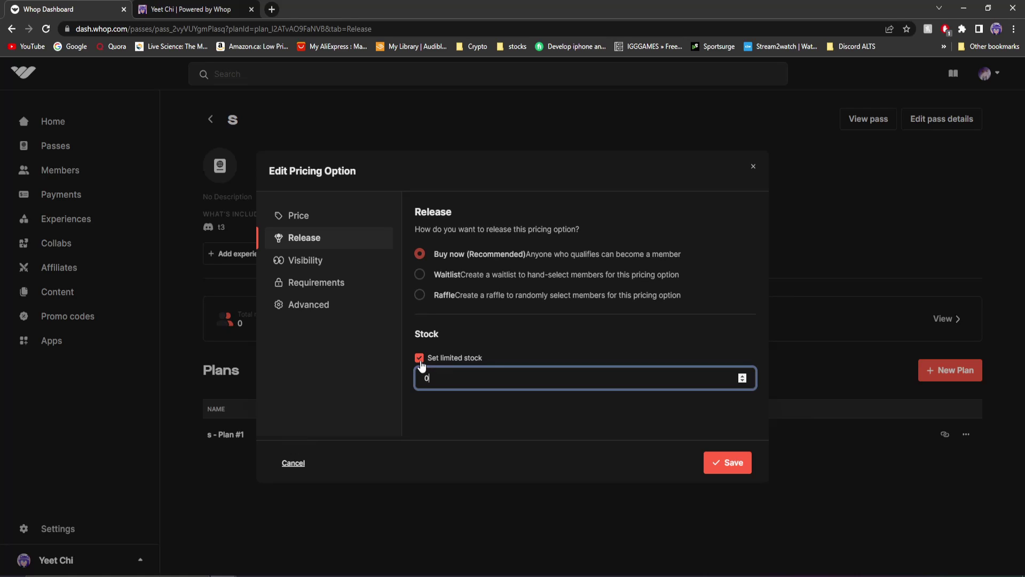
pyautogui.press('BackSpace')
pyautogui.write('15')
pyautogui.click(726, 462)
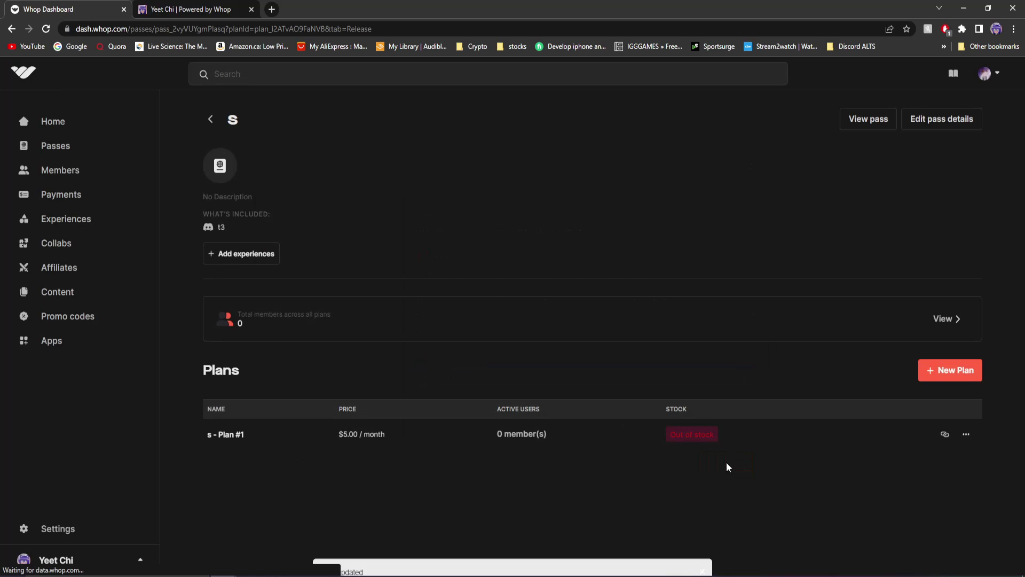
pyautogui.click(210, 6)
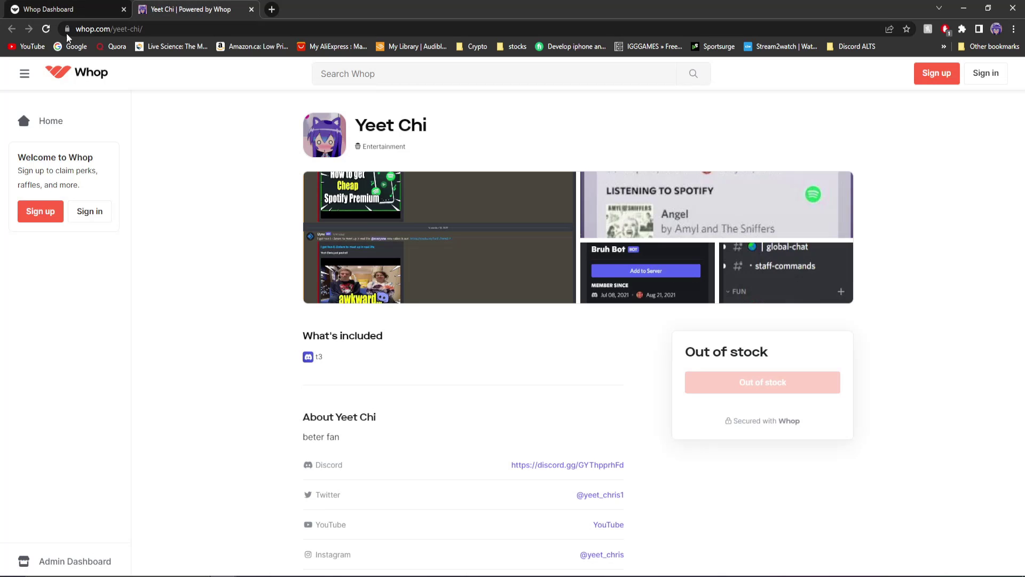
pyautogui.click(47, 31)
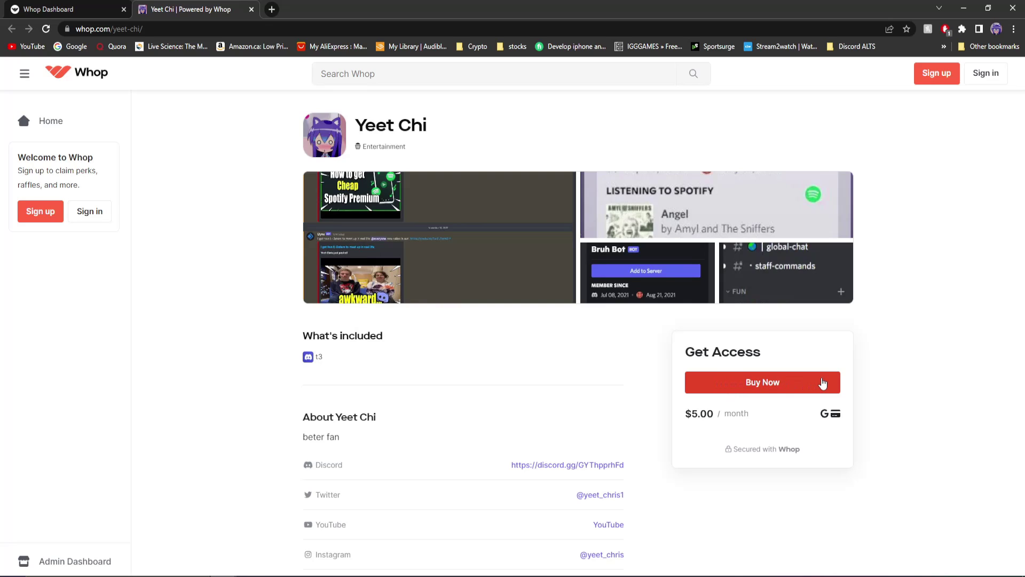
# Scroll the live storefront and open its YouTube and Discord links in new tabs to check them
pyautogui.scroll(-4, 833, 411)
pyautogui.scroll(-2, 503, 475)
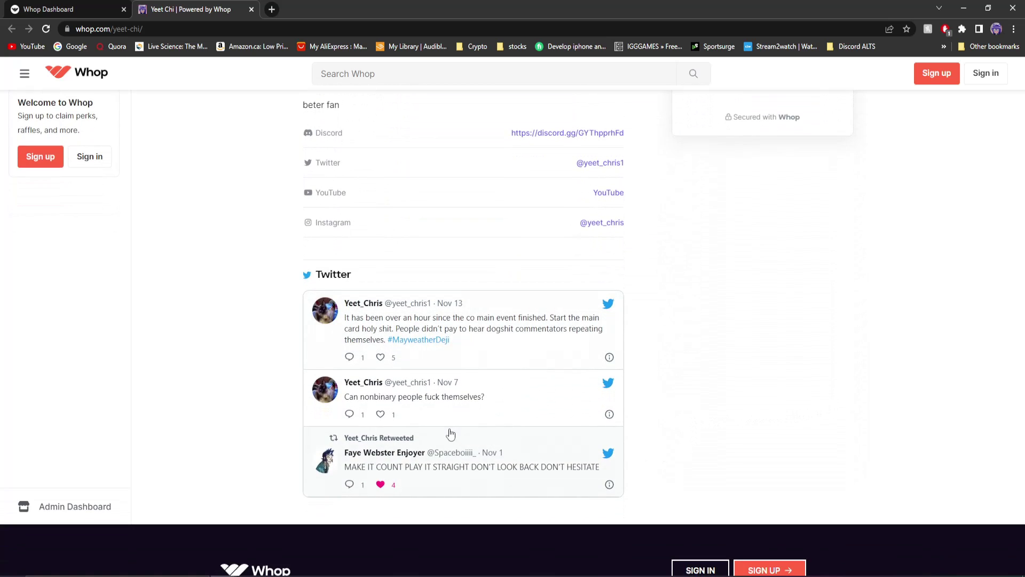
pyautogui.scroll(2, 504, 432)
pyautogui.scroll(2, 591, 472)
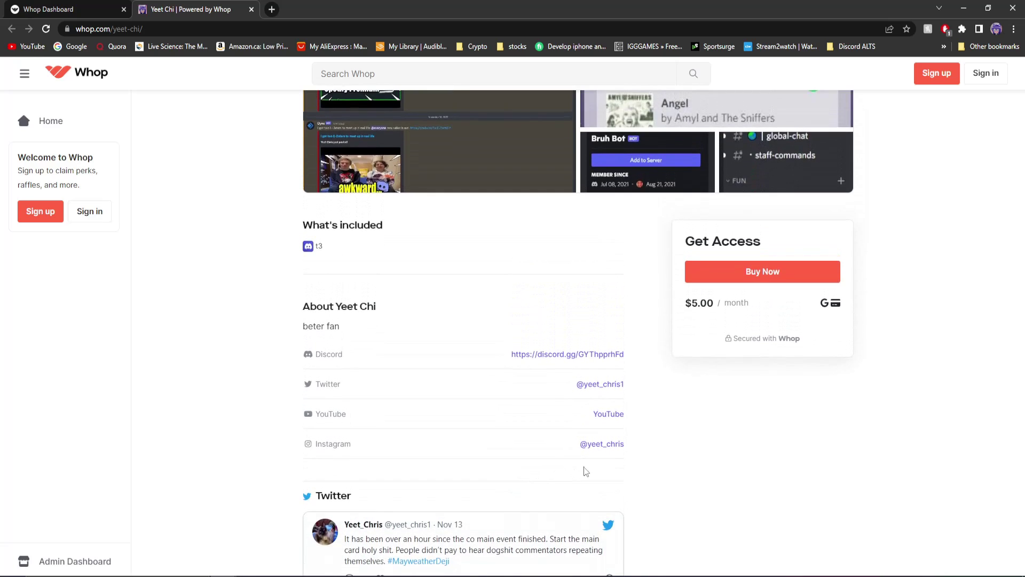
pyautogui.scroll(1, 584, 475)
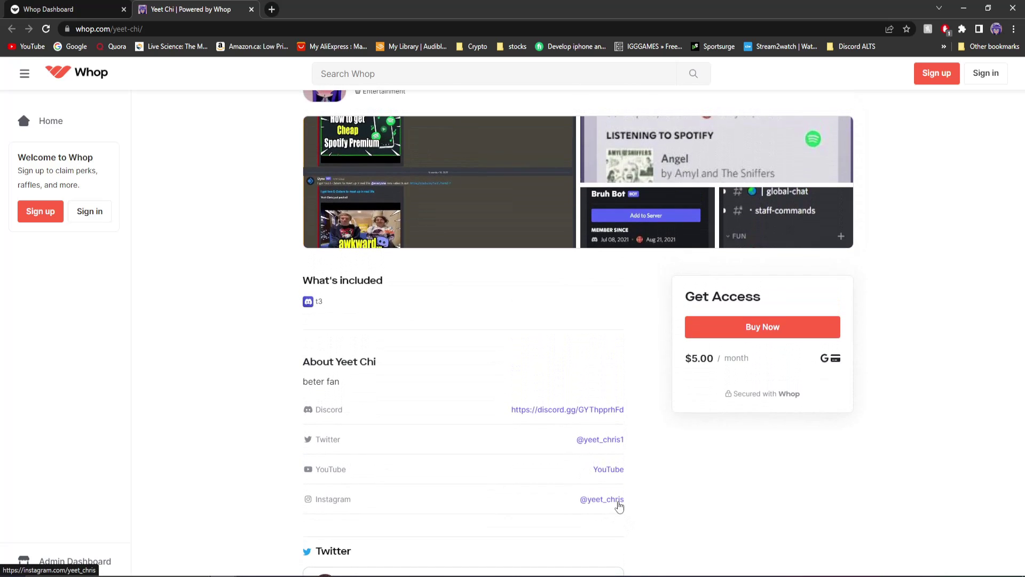
pyautogui.middleClick(608, 470)
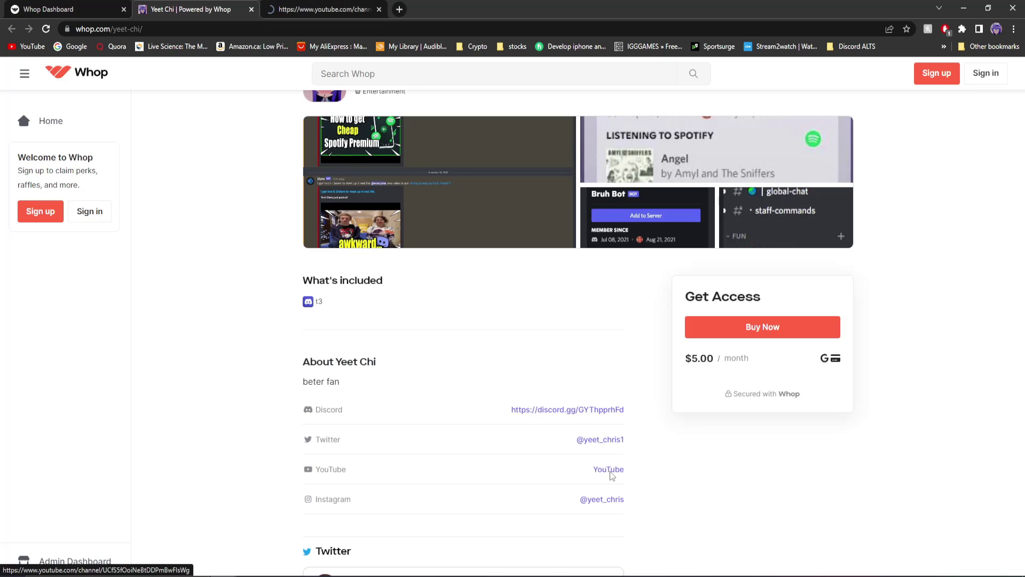
pyautogui.click(374, 13)
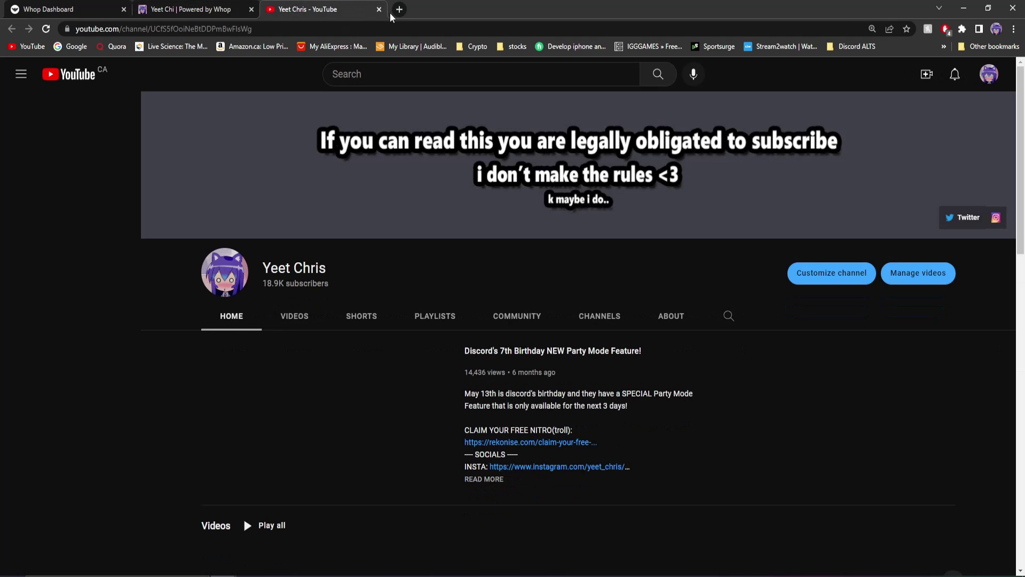
pyautogui.click(379, 9)
pyautogui.middleClick(585, 410)
pyautogui.click(326, 7)
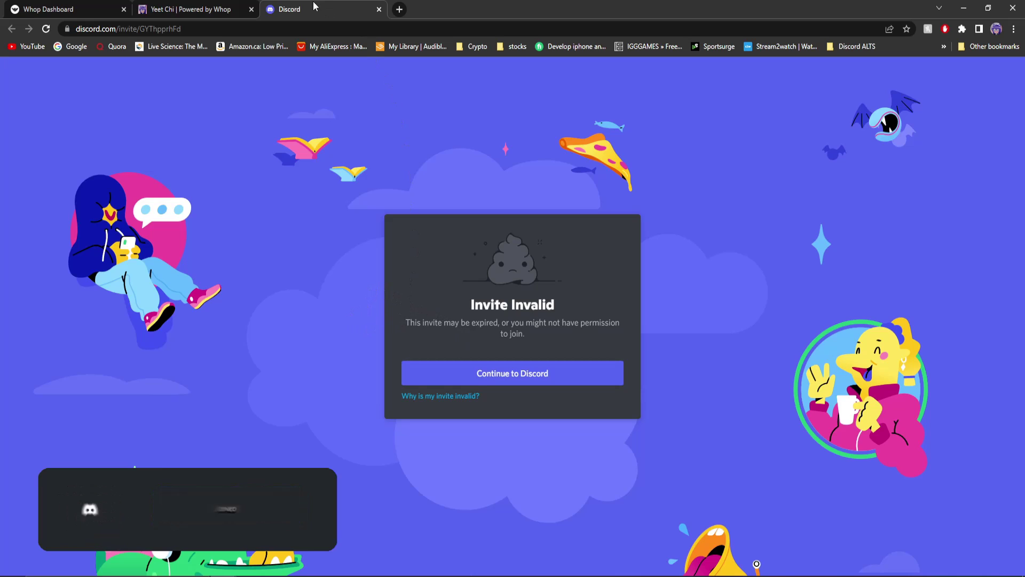
# Return to the storefront, view all four gallery images full-screen, then switch back to the dashboard
pyautogui.click(379, 10)
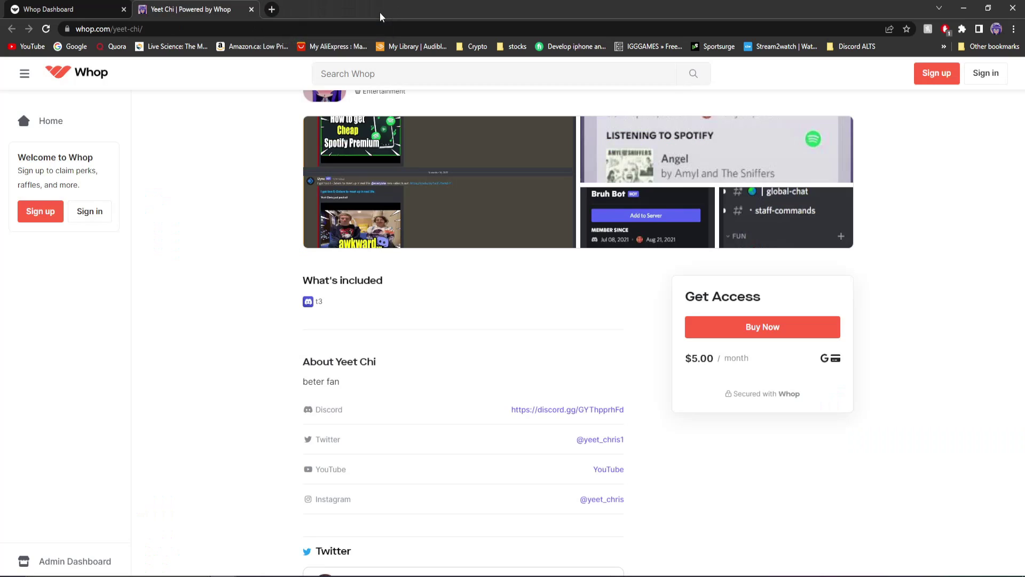
pyautogui.click(471, 278)
pyautogui.click(1011, 318)
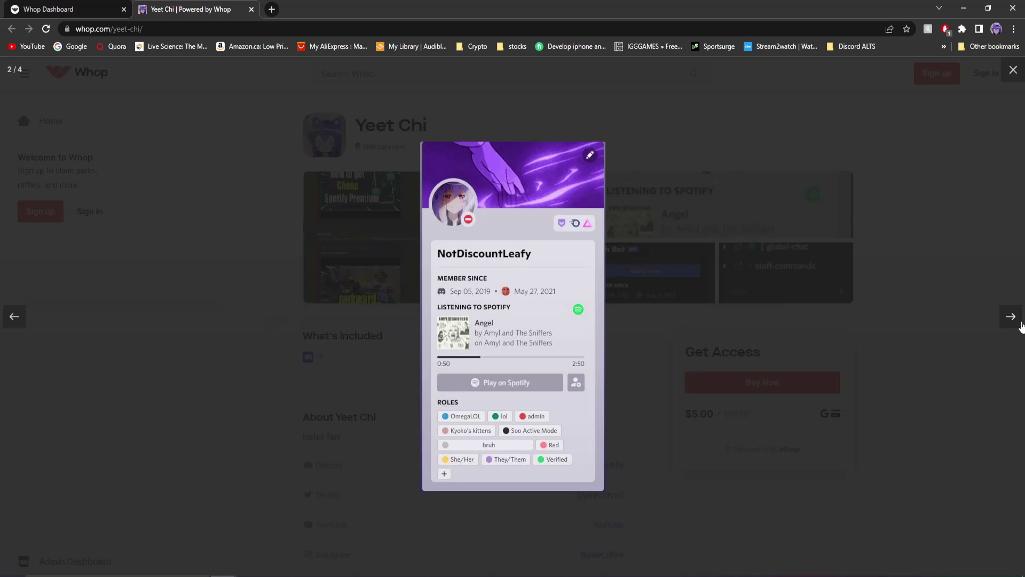
pyautogui.click(1017, 320)
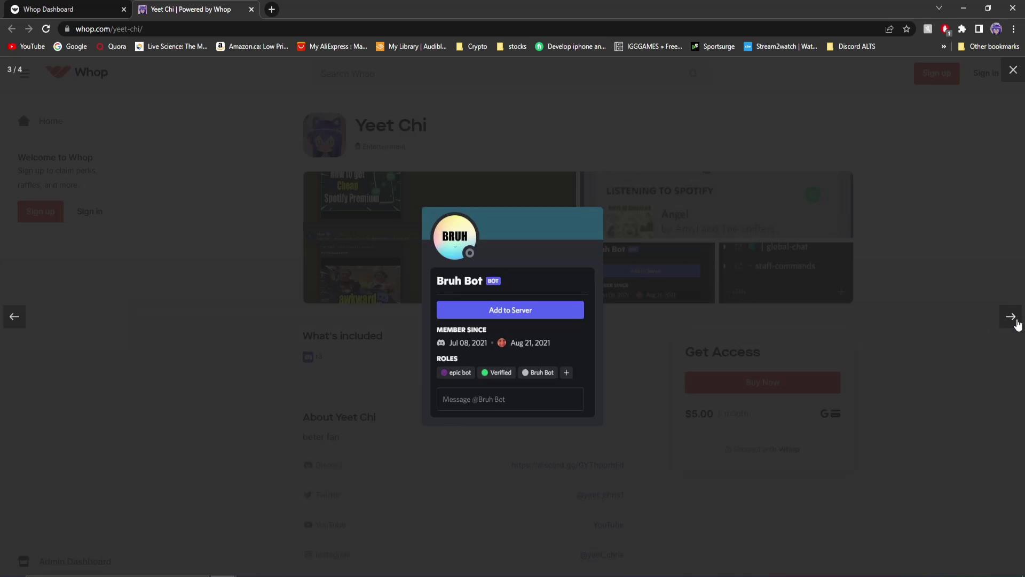
pyautogui.click(1017, 324)
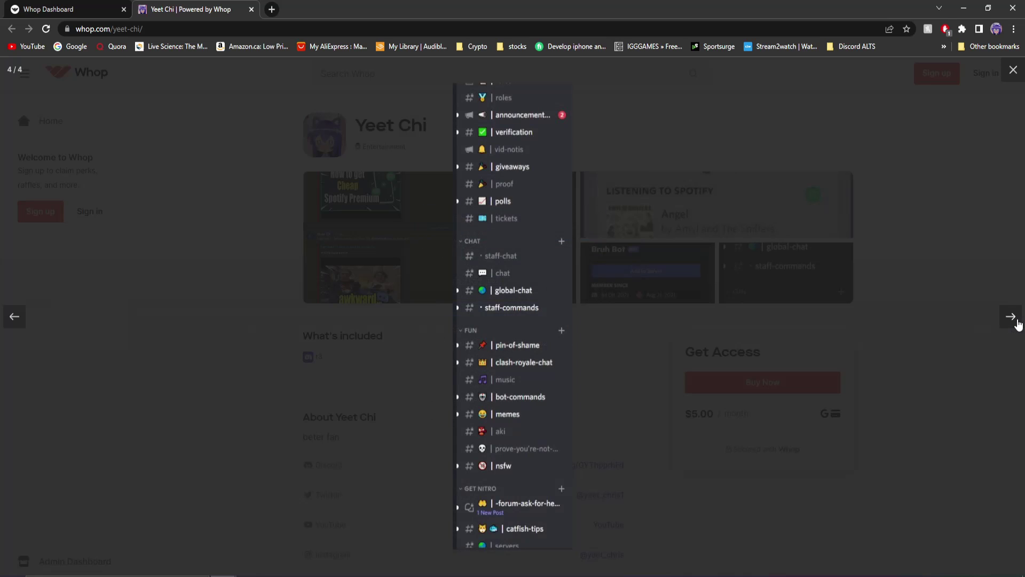
pyautogui.click(1018, 324)
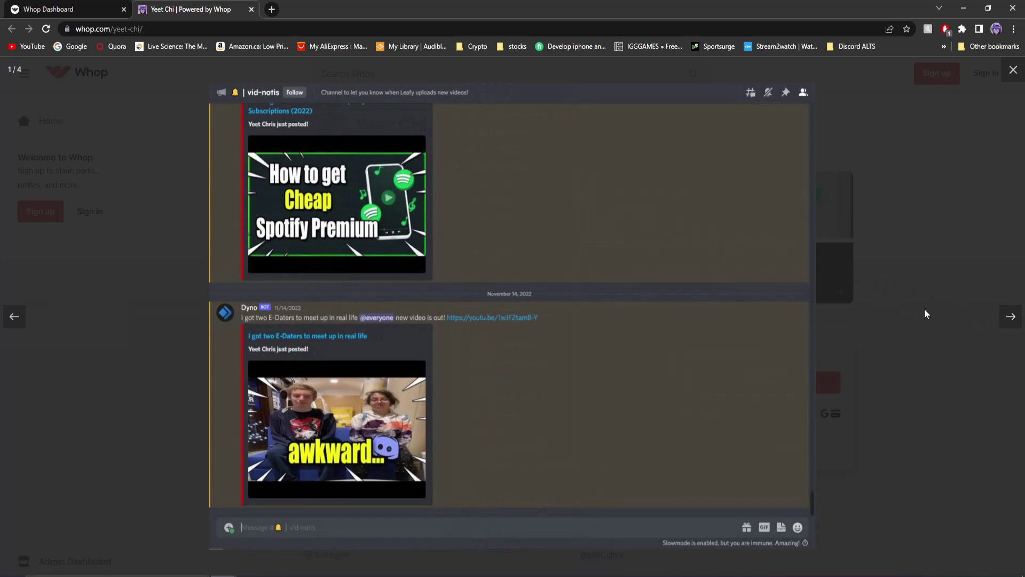
pyautogui.press('Left')
pyautogui.hotkey('ctrl', 'shift', 'Tab')
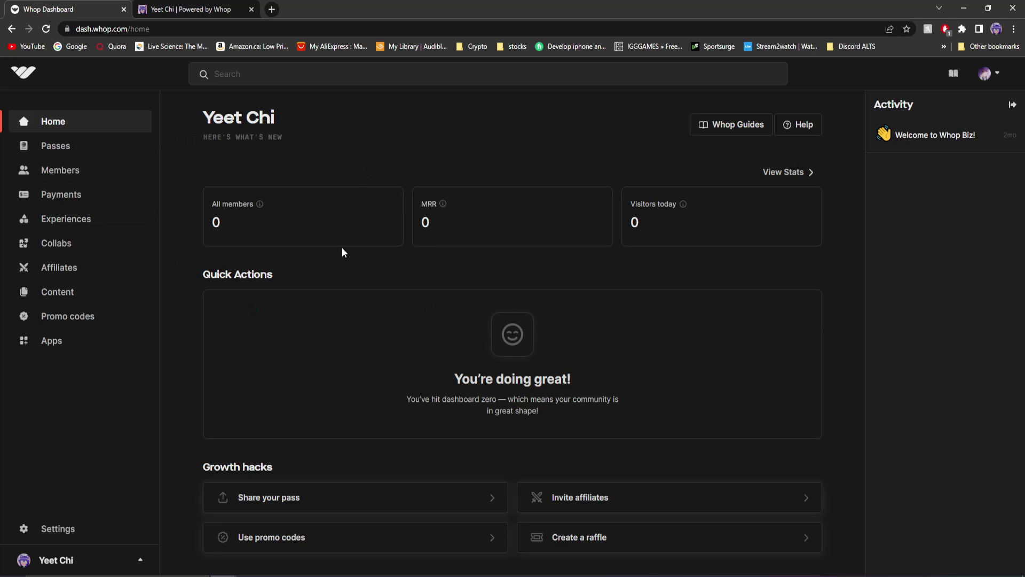
# Go to the Promo Codes page and select the active 2off code ($2, 30 uses) to copy it
pyautogui.scroll(-1, 341, 248)
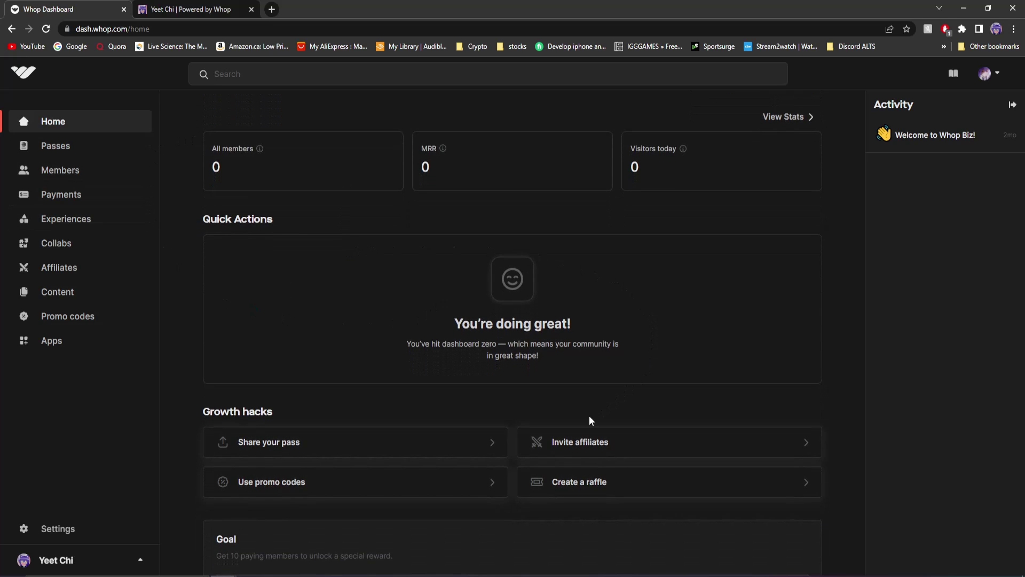
pyautogui.scroll(-1, 507, 418)
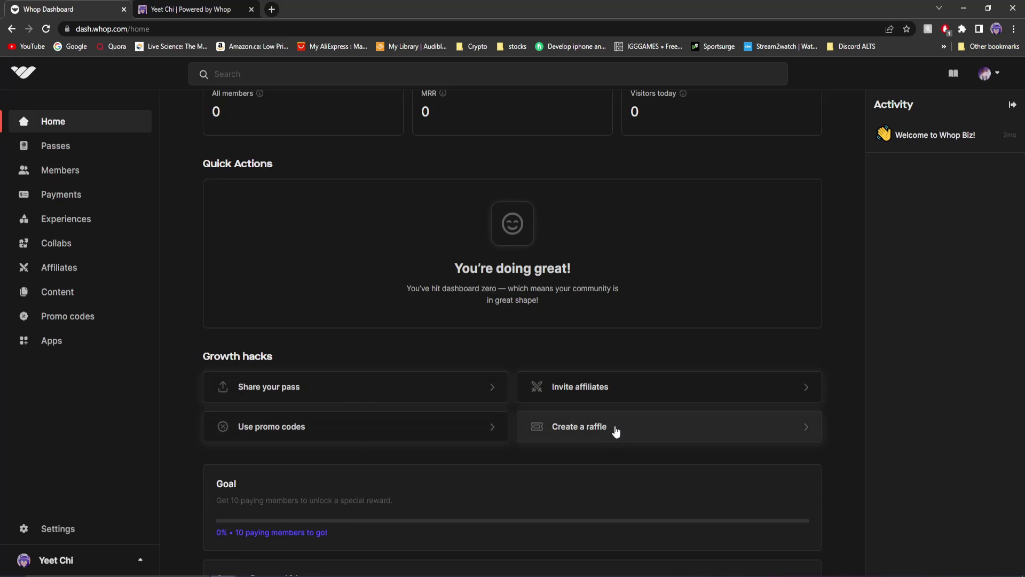
pyautogui.scroll(-3, 614, 428)
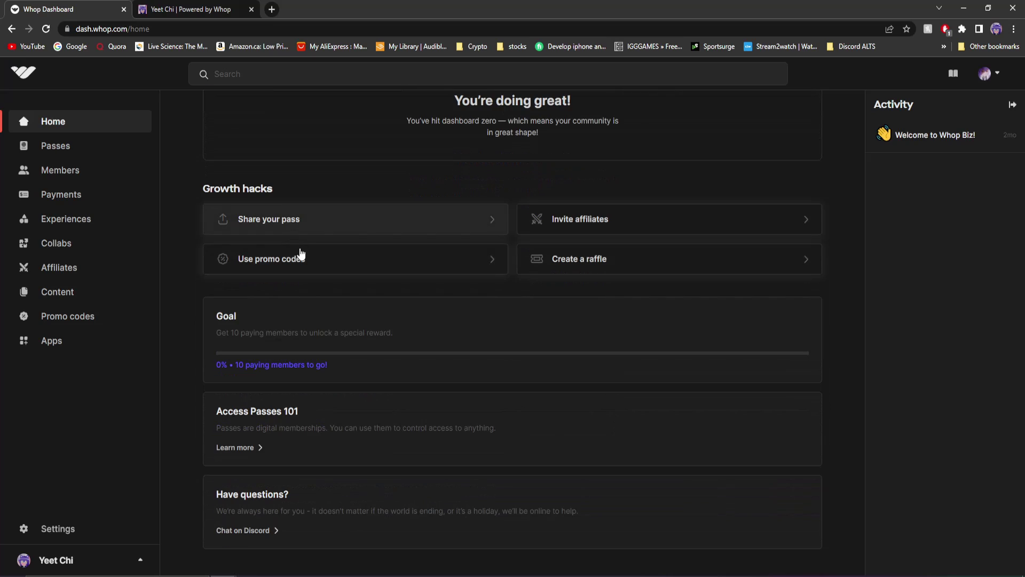
pyautogui.click(305, 262)
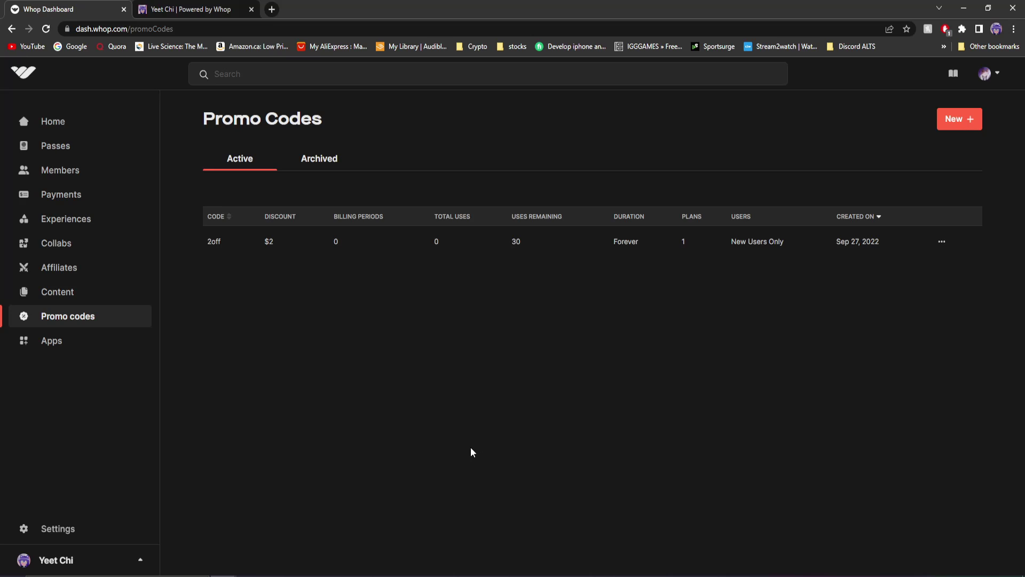
pyautogui.moveTo(201, 244); pyautogui.dragTo(228, 250)
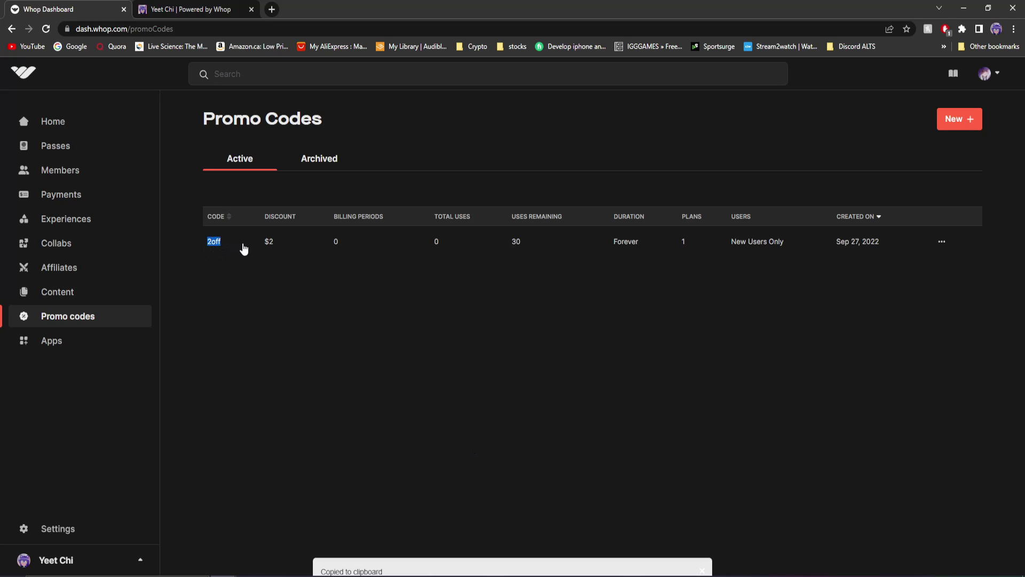
# Check out the $5 monthly pass on the store page with code 2OFF, bringing the total to $3.00
pyautogui.click(213, 8)
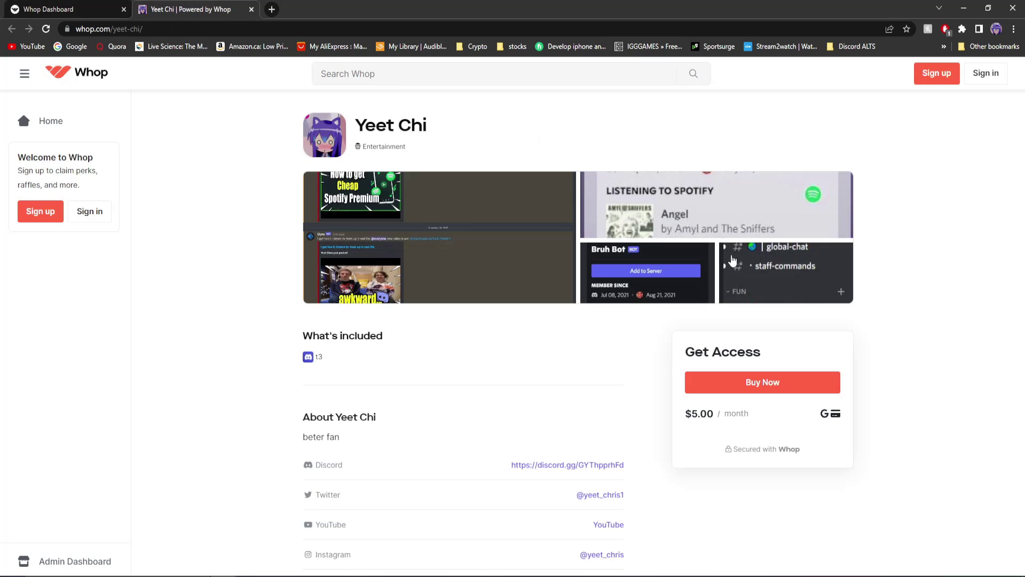
pyautogui.click(781, 391)
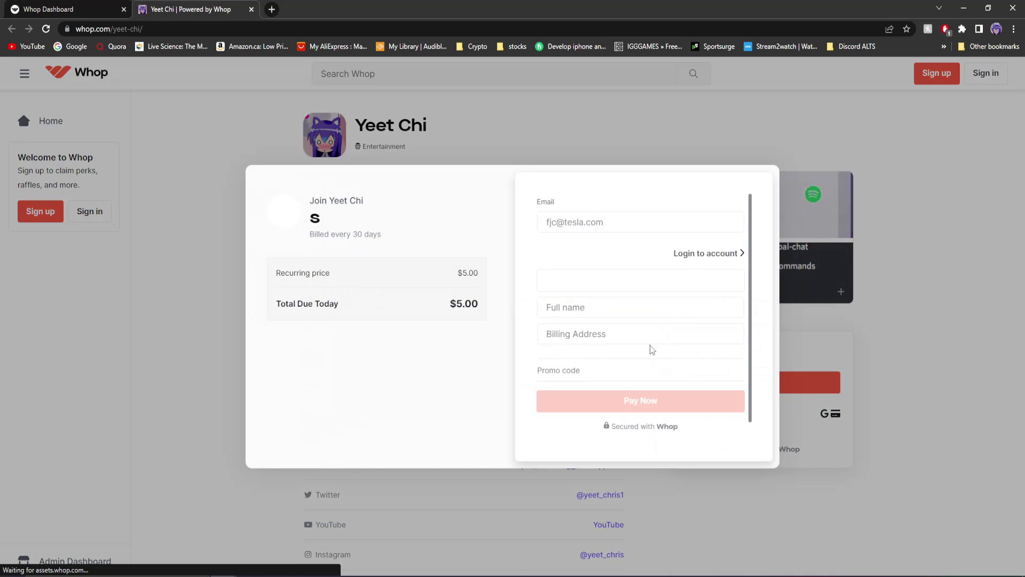
pyautogui.write('2')
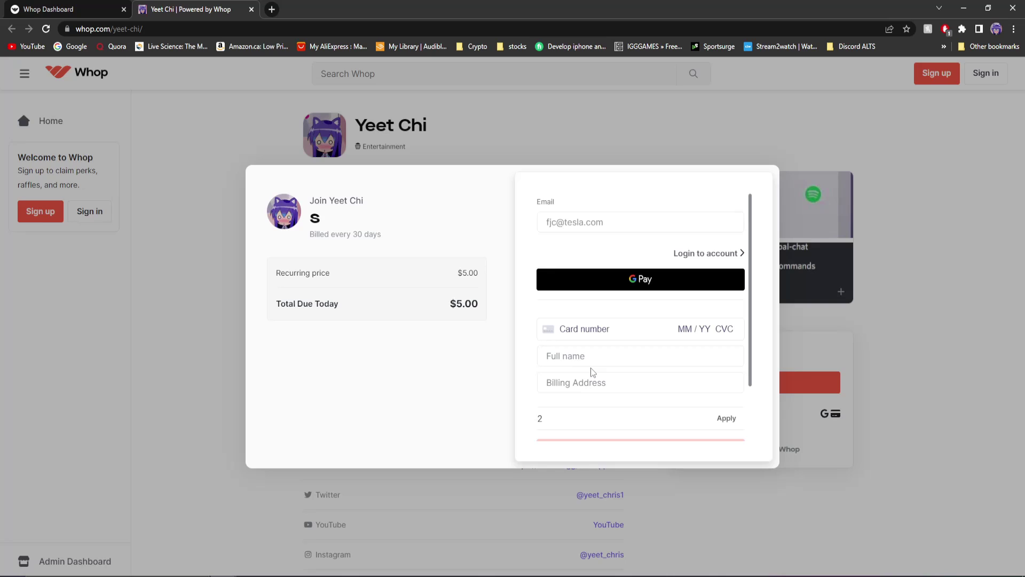
pyautogui.write('OFF')
pyautogui.scroll(-1, 716, 427)
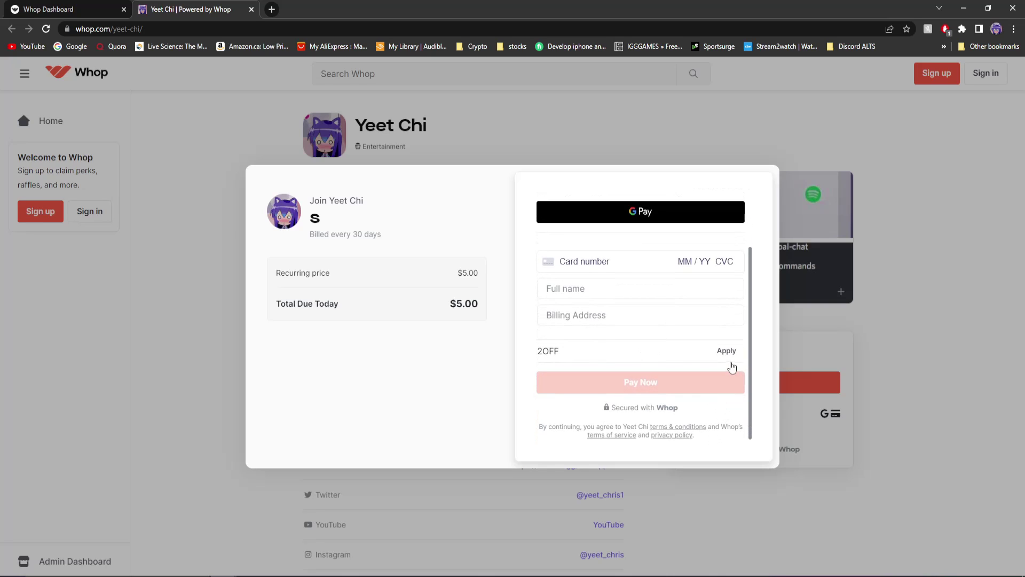
pyautogui.click(731, 363)
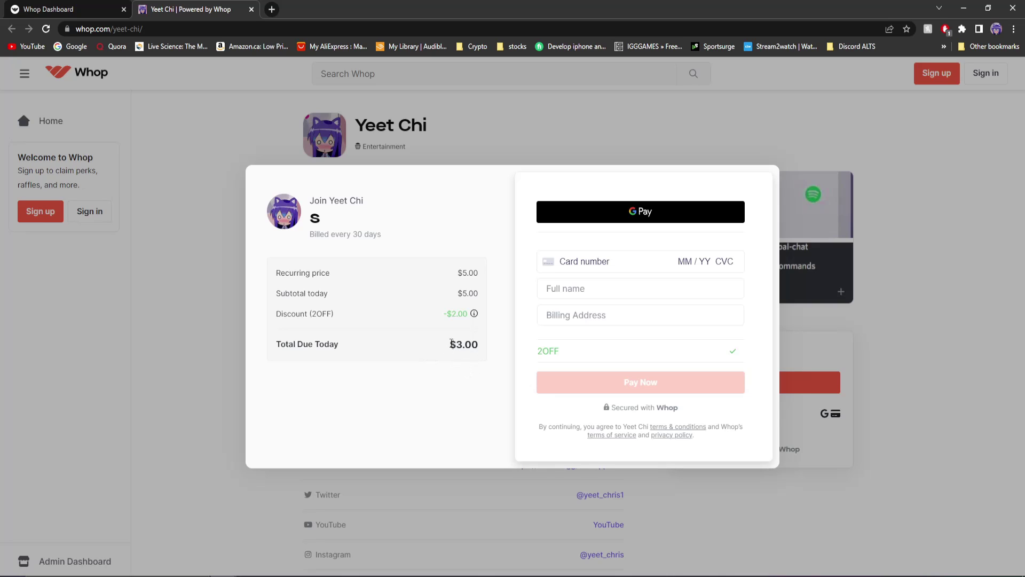
pyautogui.moveTo(450, 344); pyautogui.dragTo(494, 348)
pyautogui.moveTo(476, 316)
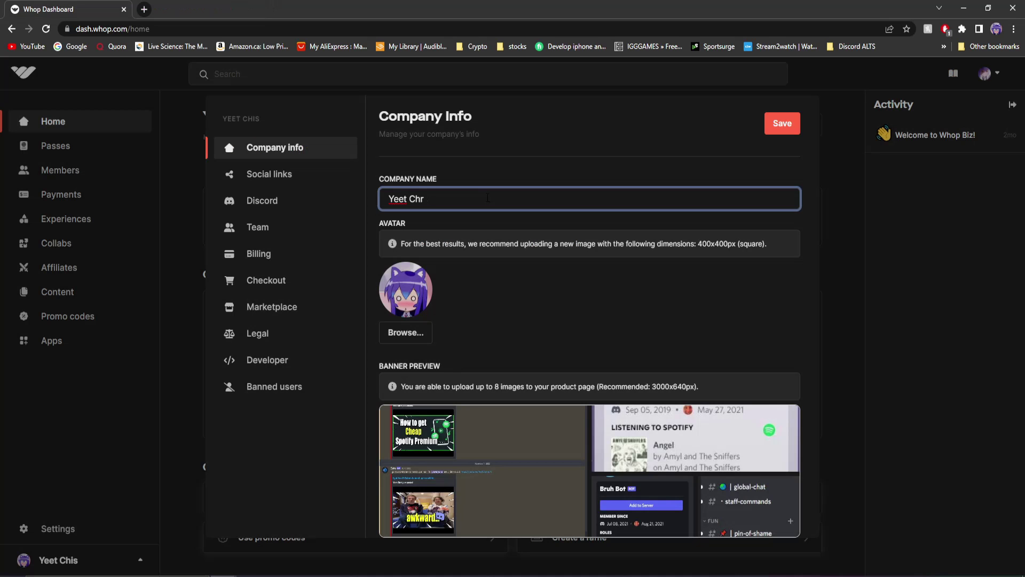
# Close the store tab and save the company name as Yeet Chris
pyautogui.hotkey('ctrl', 'w')
pyautogui.write('Chris')
pyautogui.click(784, 131)
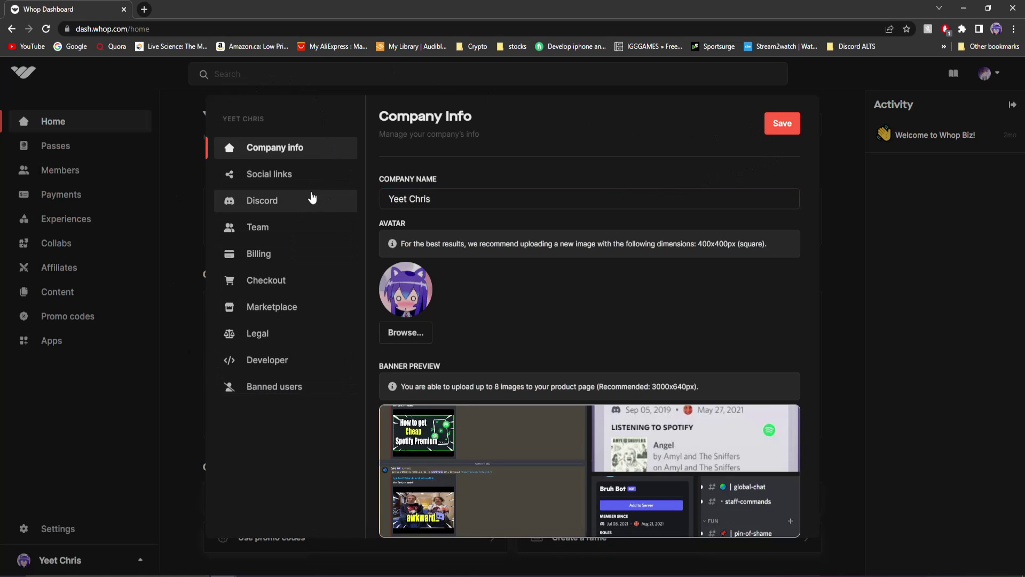
# Open Social links, then the Discord settings showing the connected whop test server
pyautogui.click(300, 174)
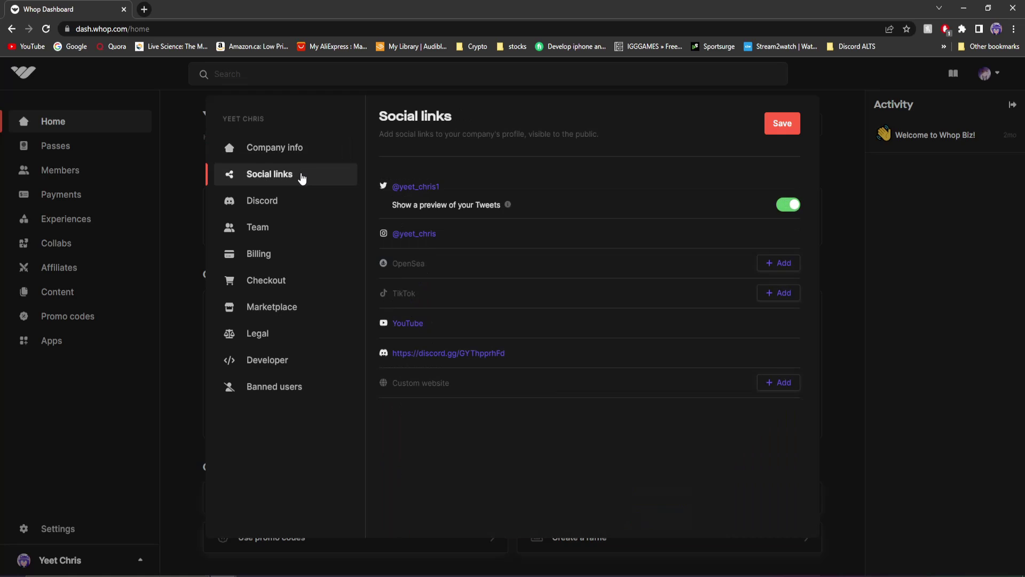
pyautogui.click(280, 205)
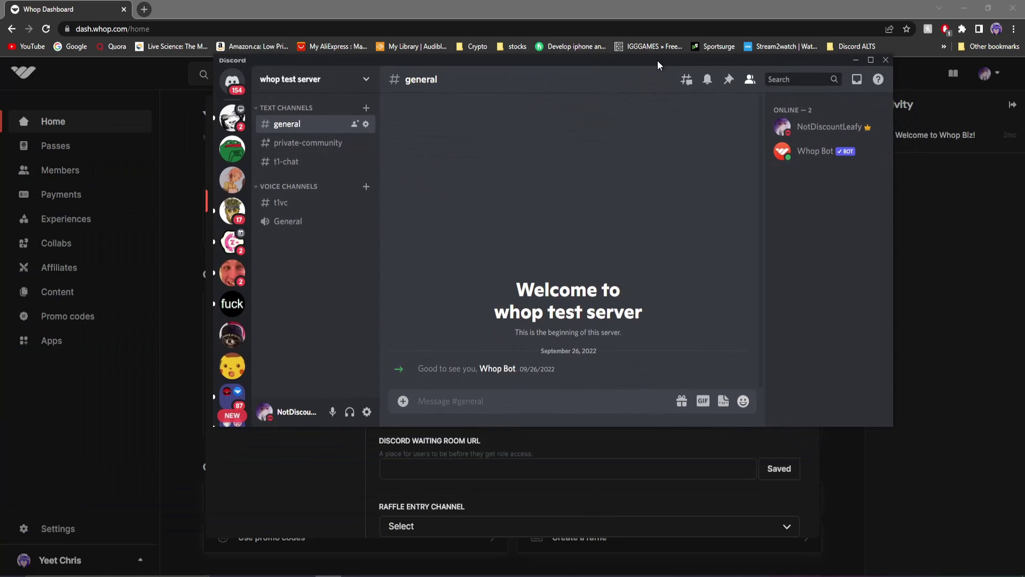
# In the Discord app, check Whop Bot's role, then view #t1-chat and #private-community
pyautogui.doubleClick(656, 62)
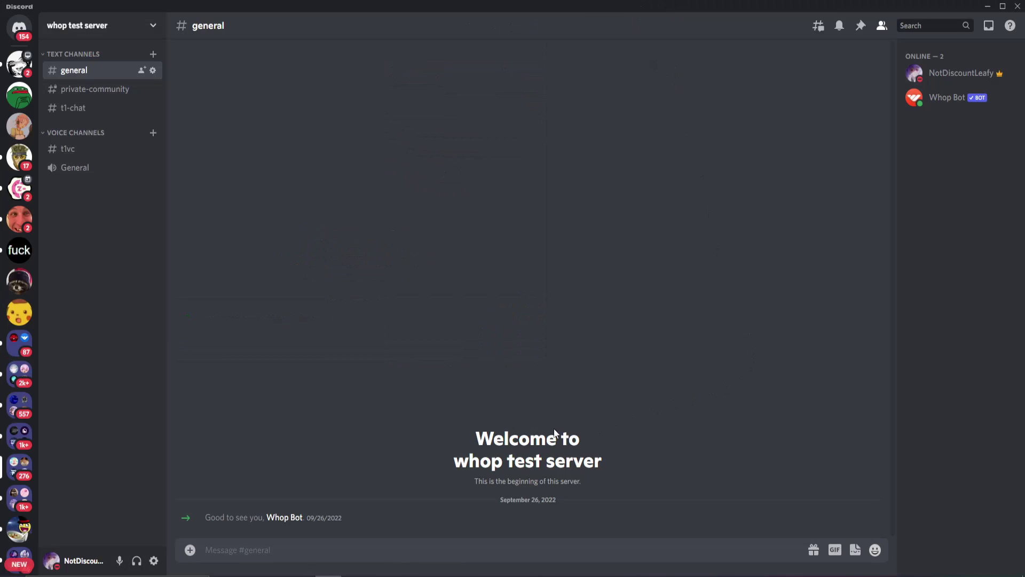
pyautogui.click(931, 101)
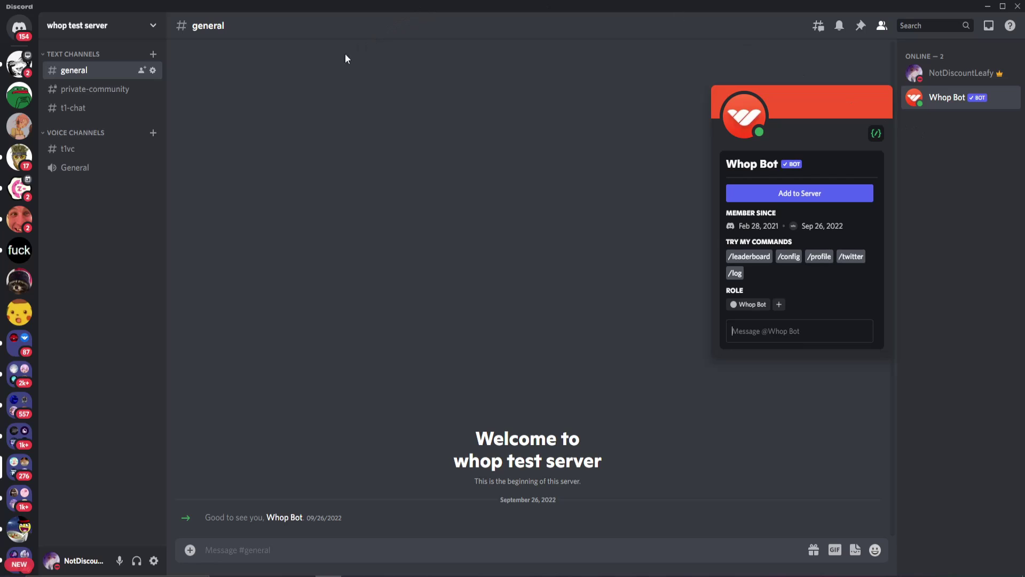
pyautogui.click(84, 109)
pyautogui.click(98, 90)
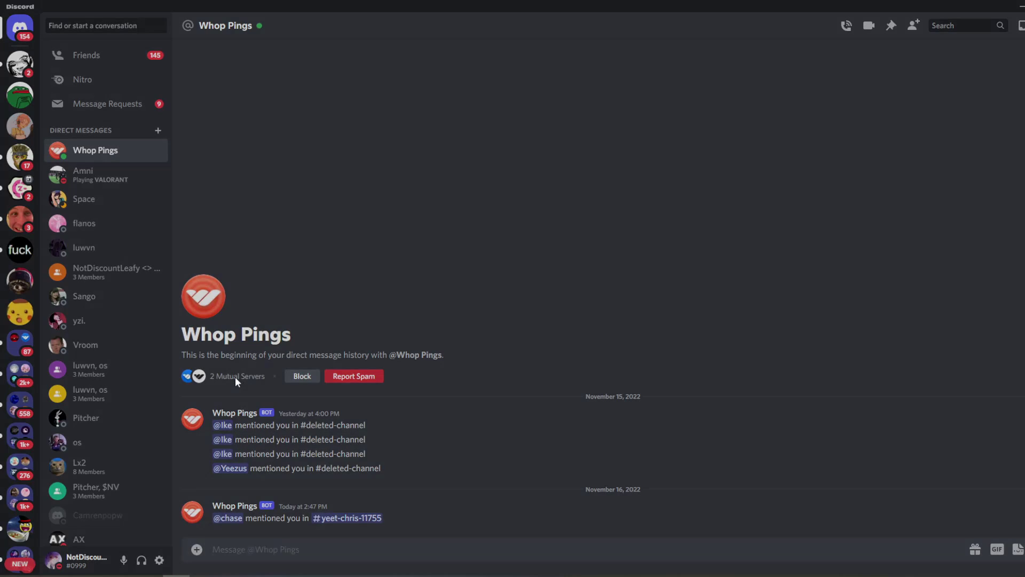
# Check Whop Pings' 2 mutual servers, visit #yeet-chris-11755, then return to the Whop Pings DM
pyautogui.click(235, 377)
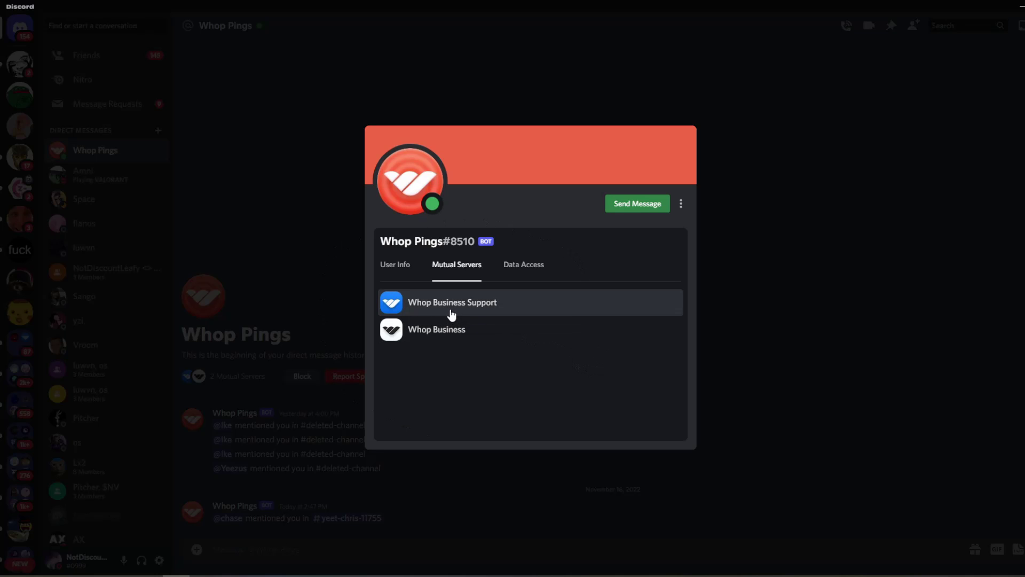
pyautogui.click(806, 358)
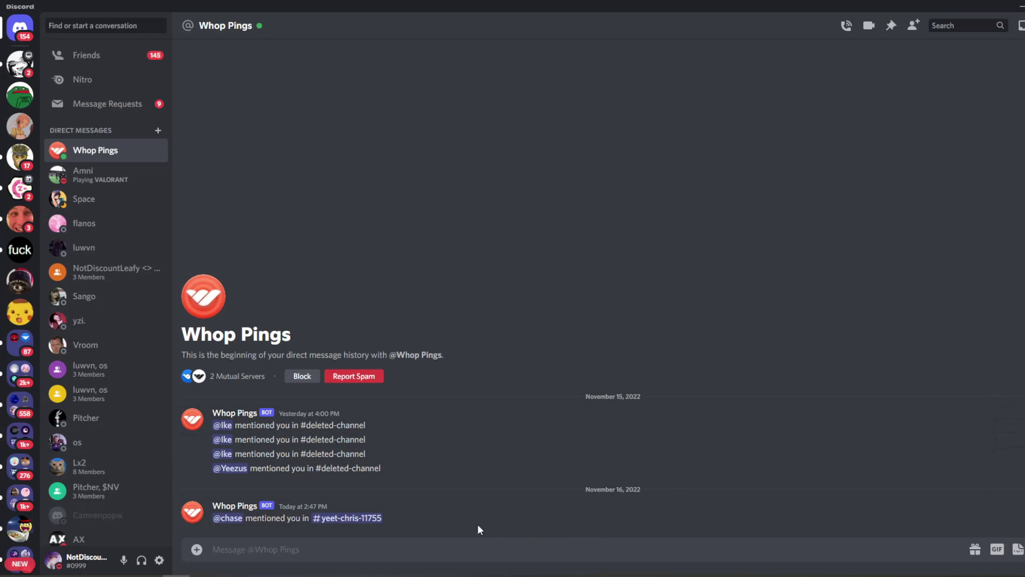
pyautogui.click(346, 518)
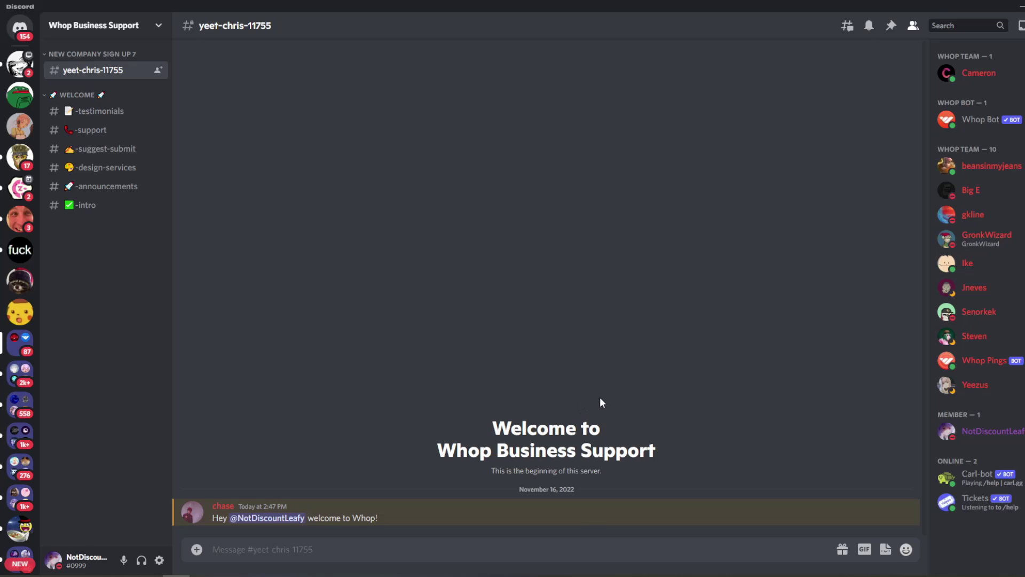
pyautogui.hotkey('ctrl', 'alt', 'Right')
pyautogui.moveTo(388, 463)
pyautogui.mouseDown()
pyautogui.moveTo(216, 451)
pyautogui.moveTo(227, 430)
pyautogui.moveTo(255, 426)
pyautogui.moveTo(355, 440)
pyautogui.moveTo(327, 454)
pyautogui.moveTo(399, 469)
pyautogui.mouseUp()
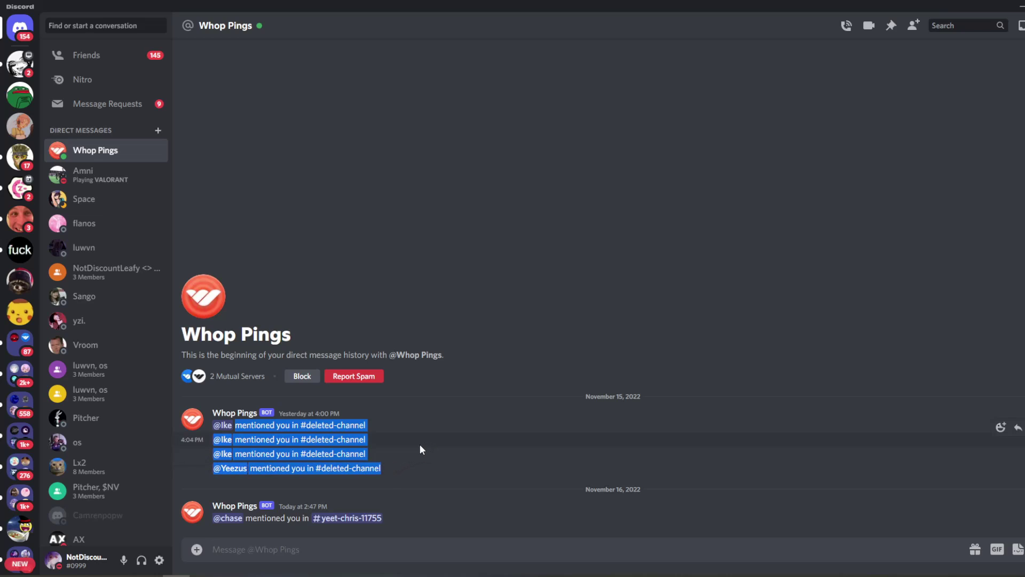
pyautogui.click(404, 446)
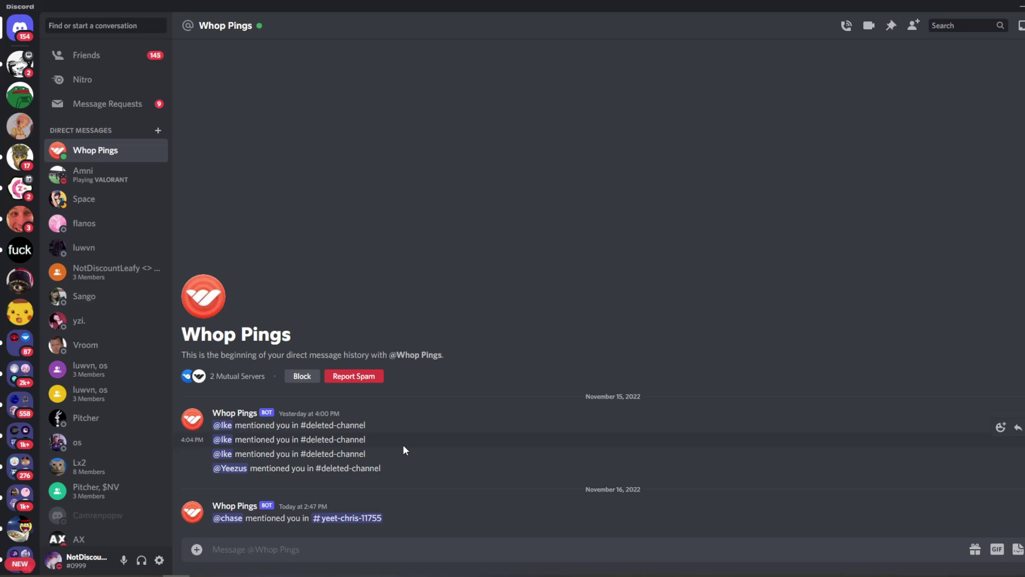
# Open the Yeet Chris store page and review its new title and content
pyautogui.click(347, 517)
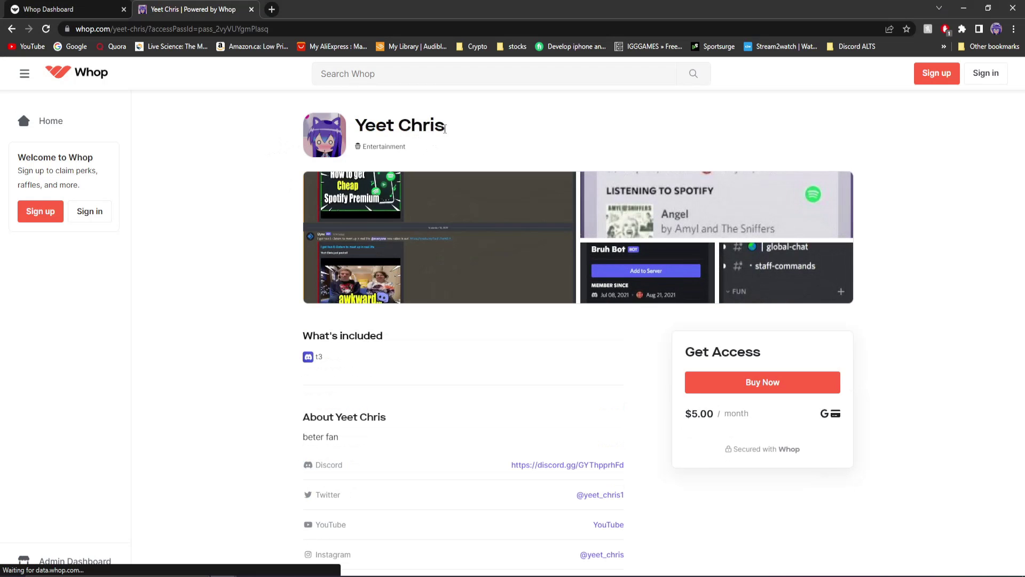
pyautogui.moveTo(448, 133); pyautogui.dragTo(399, 131)
pyautogui.click(494, 117)
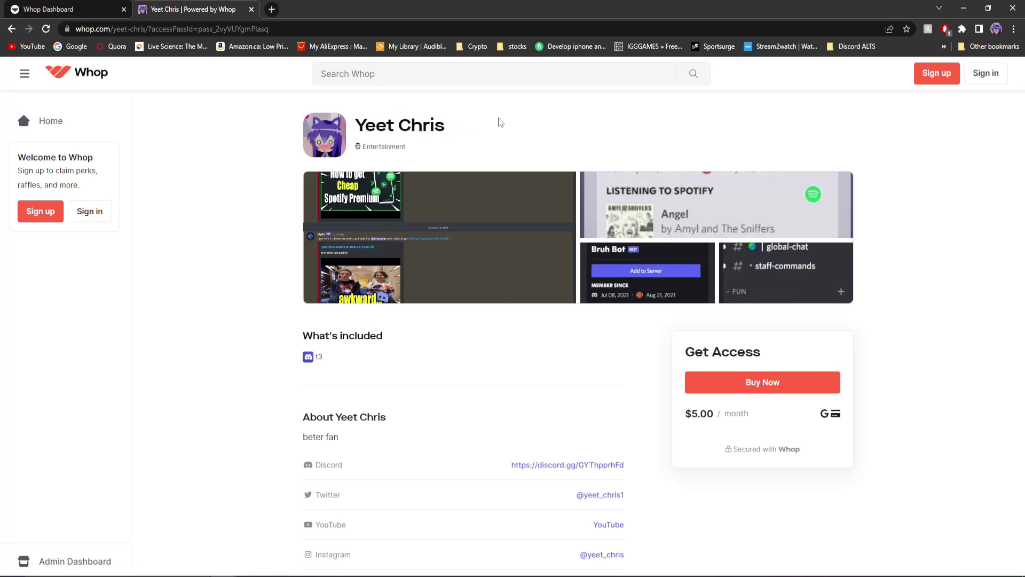
pyautogui.scroll(-4, 507, 144)
pyautogui.scroll(4, 516, 222)
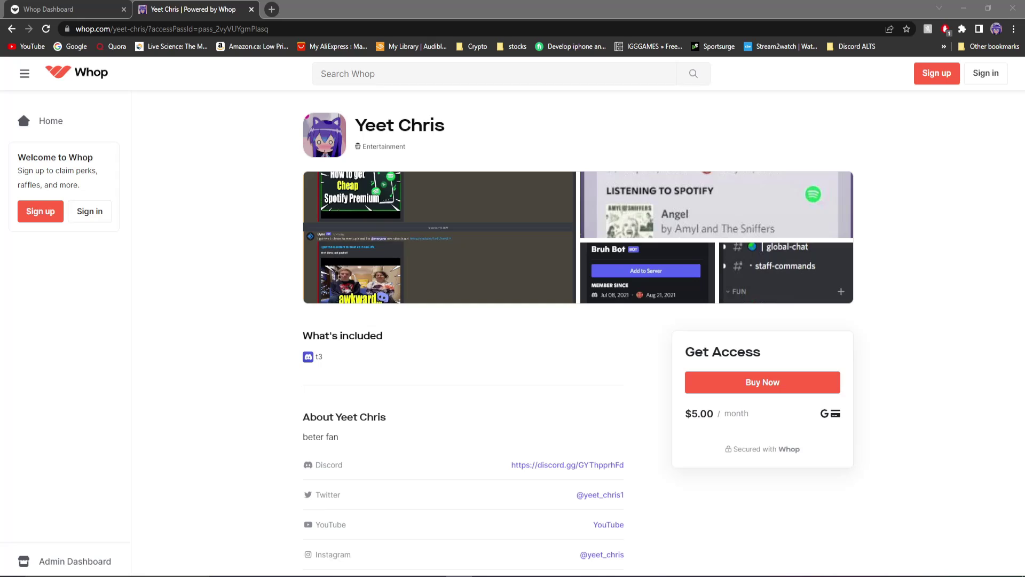
# Load dash.whop.com/discord-landing in a new browser tab
pyautogui.click(272, 14)
pyautogui.write('dash.whop.com/discord-landing')
pyautogui.press('Return')
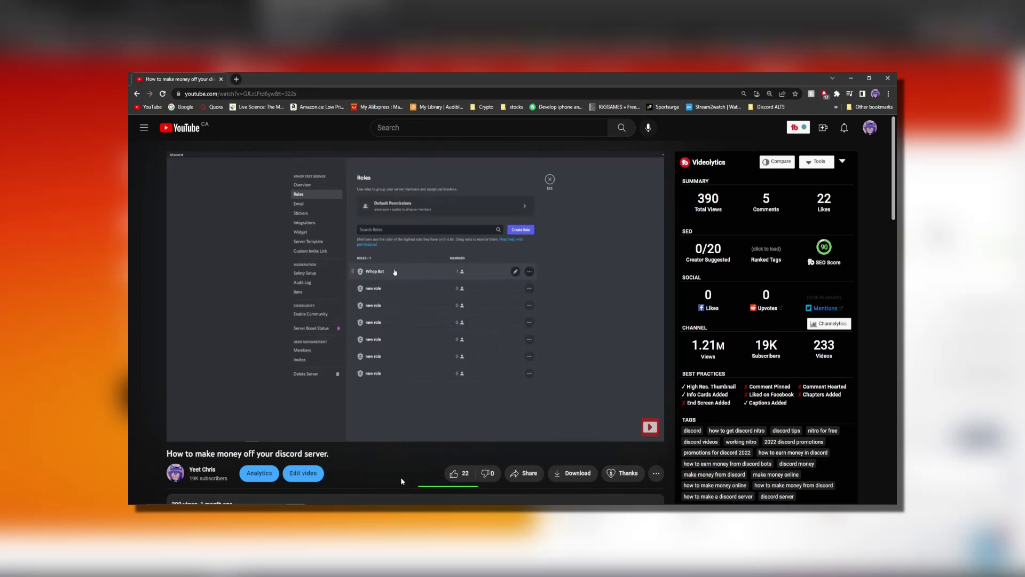
# Seek through the tutorial video, ending at 2:50 on the Move the Whop Bot step
pyautogui.moveTo(338, 437)
pyautogui.click(347, 420)
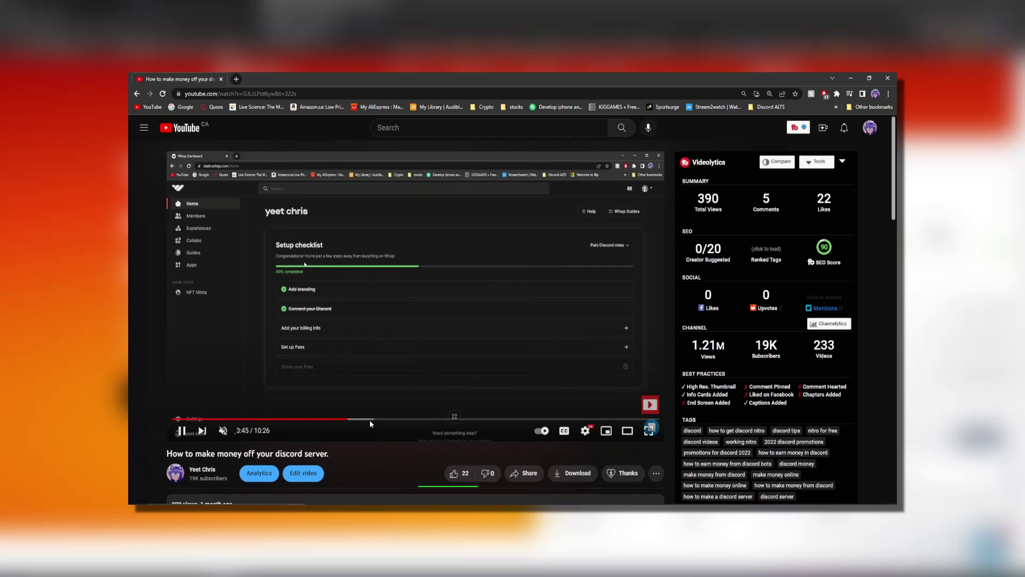
pyautogui.click(370, 420)
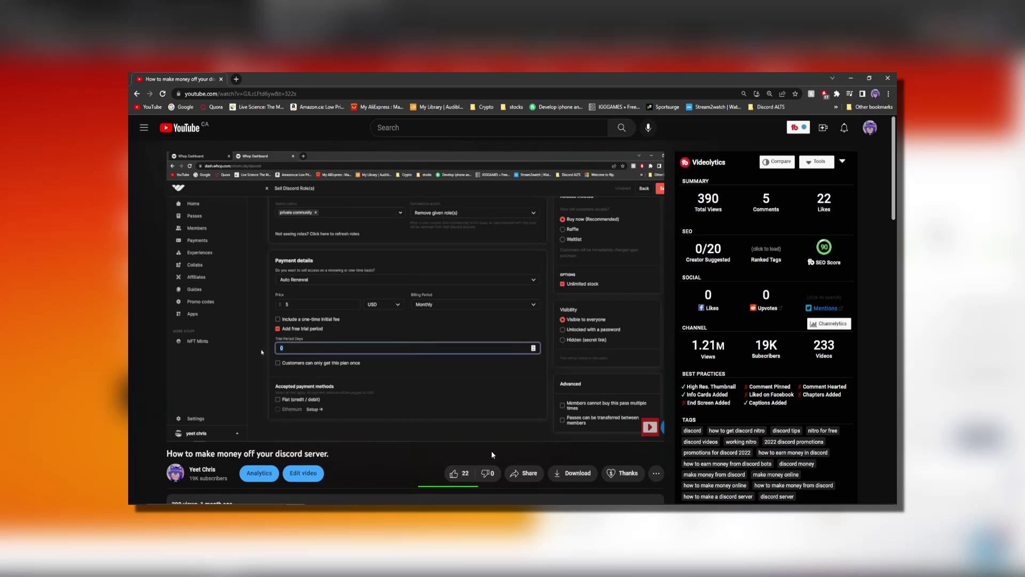
pyautogui.moveTo(486, 438)
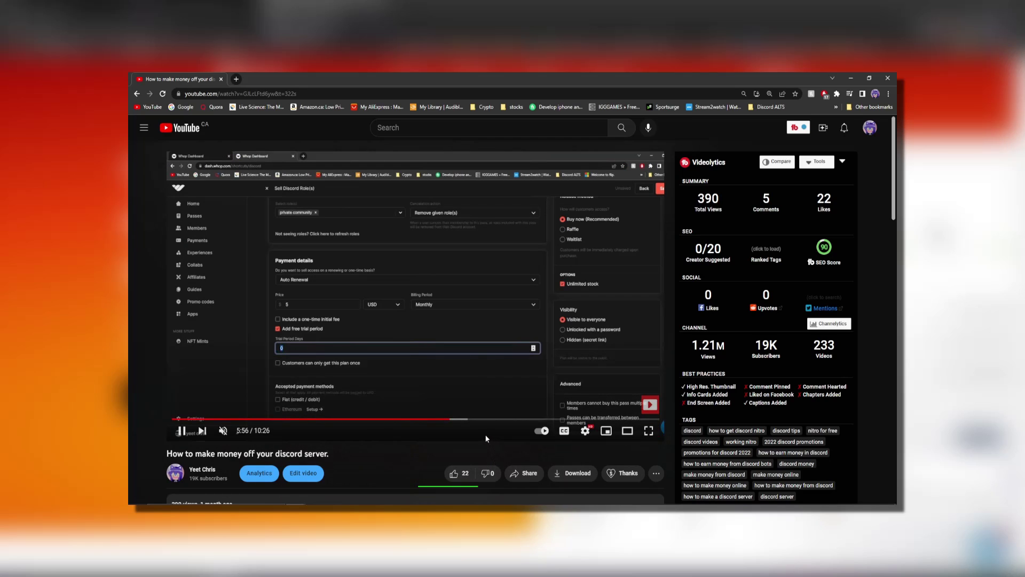
pyautogui.moveTo(496, 423); pyautogui.dragTo(558, 422)
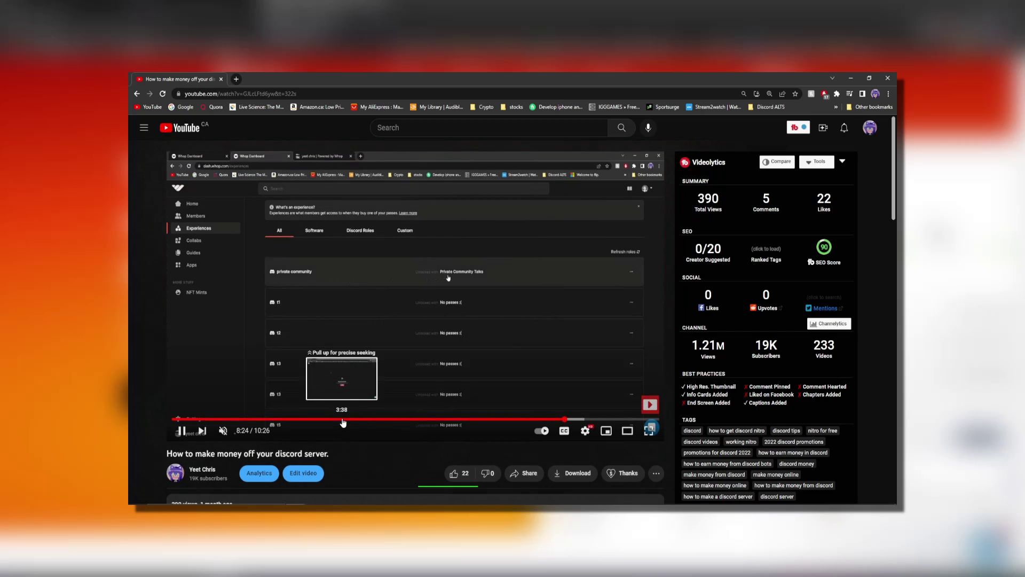
pyautogui.moveTo(391, 423); pyautogui.dragTo(283, 420)
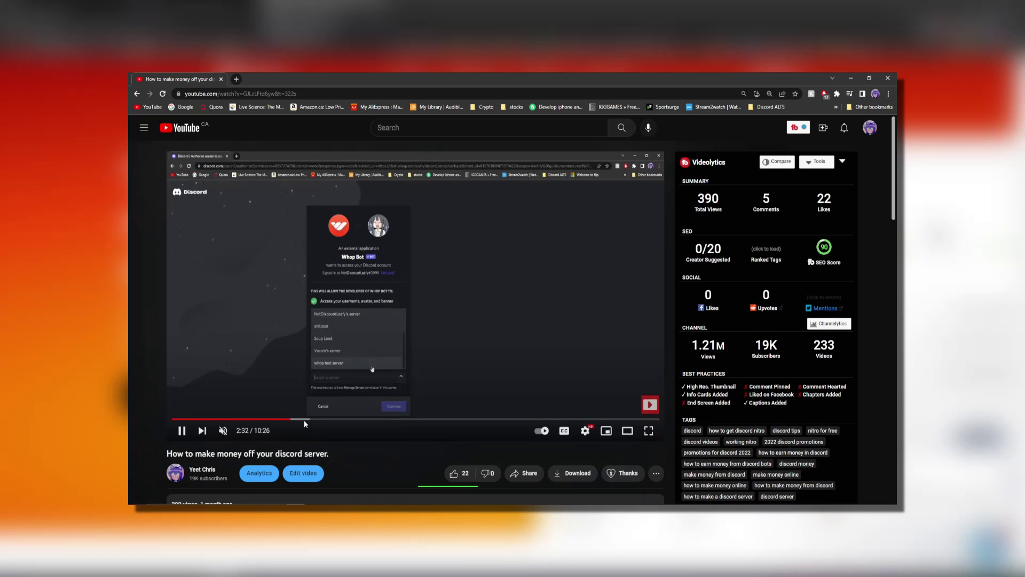
pyautogui.click(303, 419)
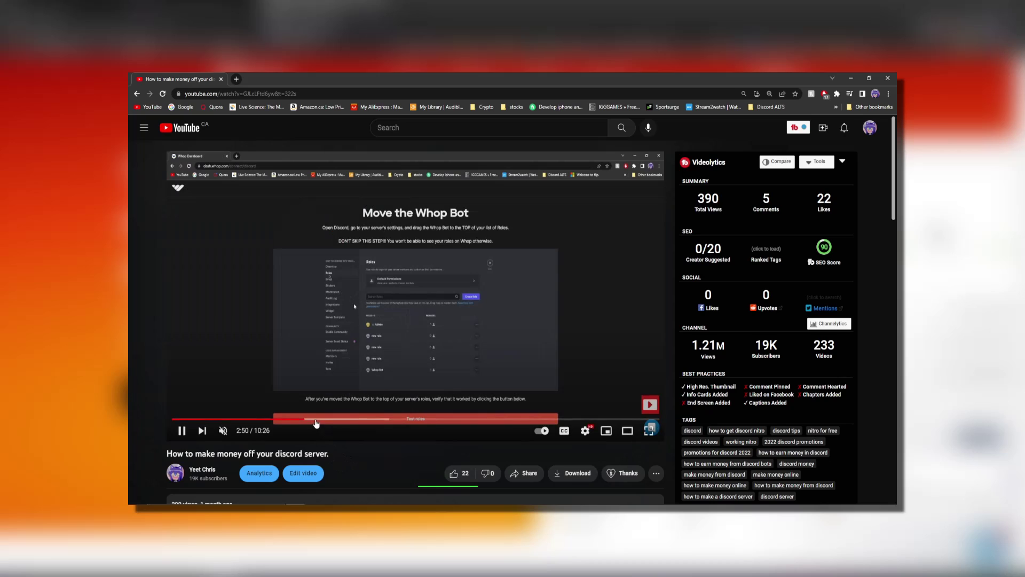